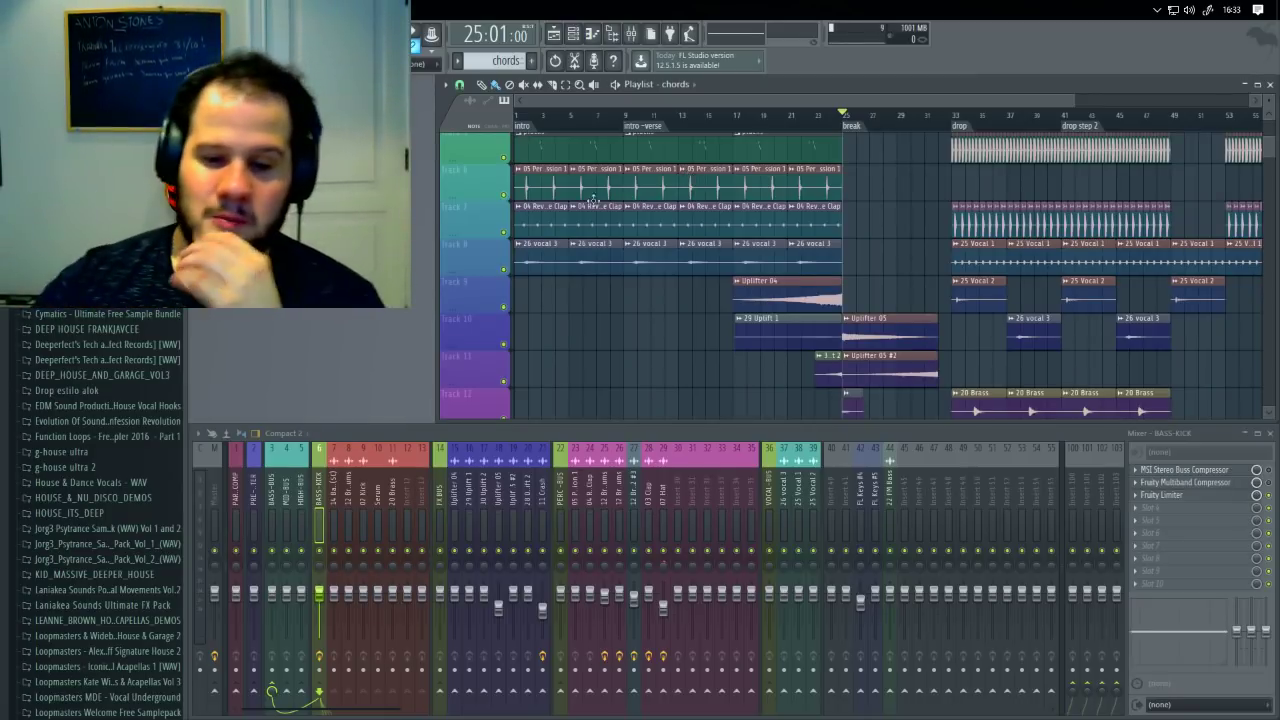
Step: Open the Fruity Limiter on the BASS-KICK mixer track and move the playback position to the drop at bar 33
{"action": "left_click", "coordinate": [1188, 495]}
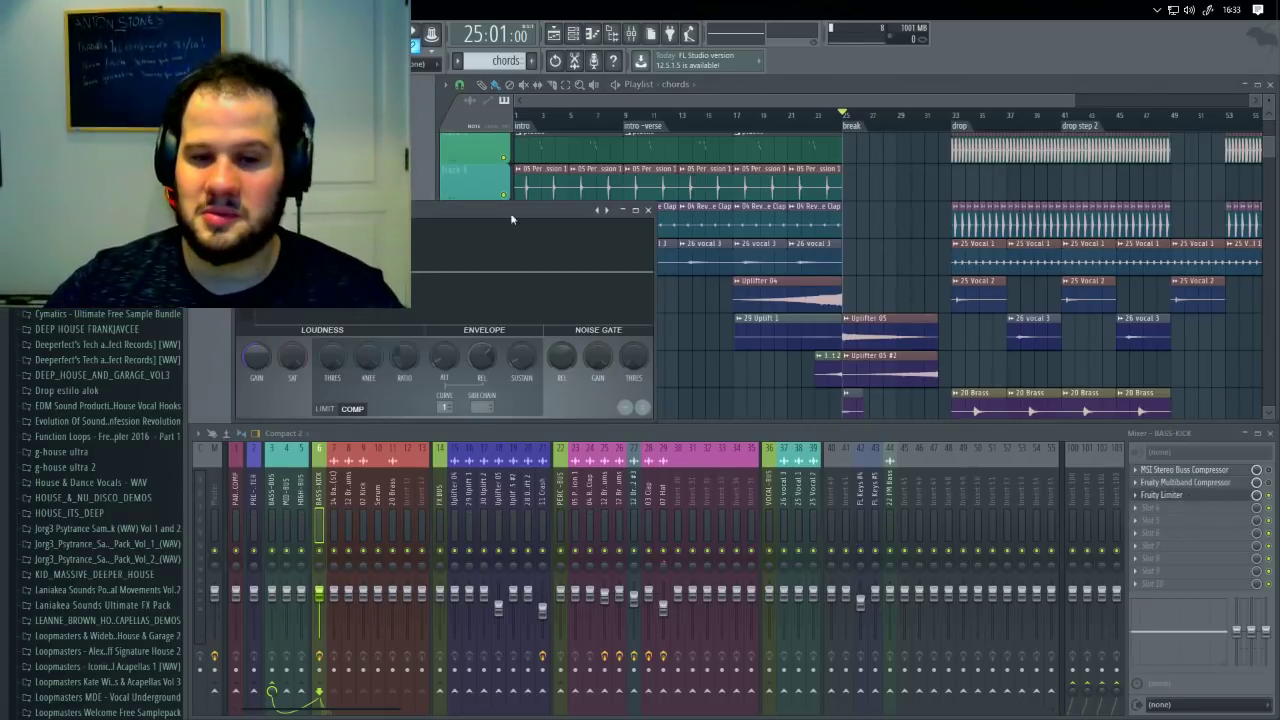
{"action": "left_click_drag", "start_coordinate": [510, 212], "coordinate": [484, 236]}
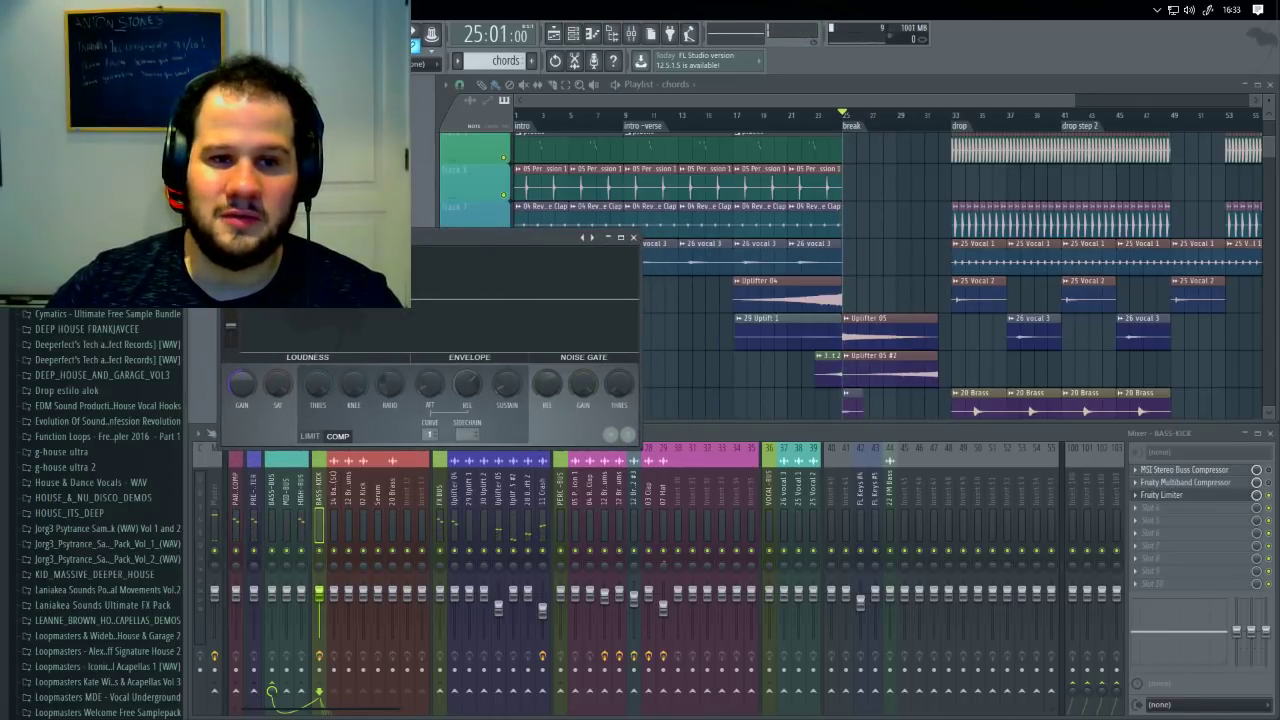
{"action": "left_click", "coordinate": [960, 116]}
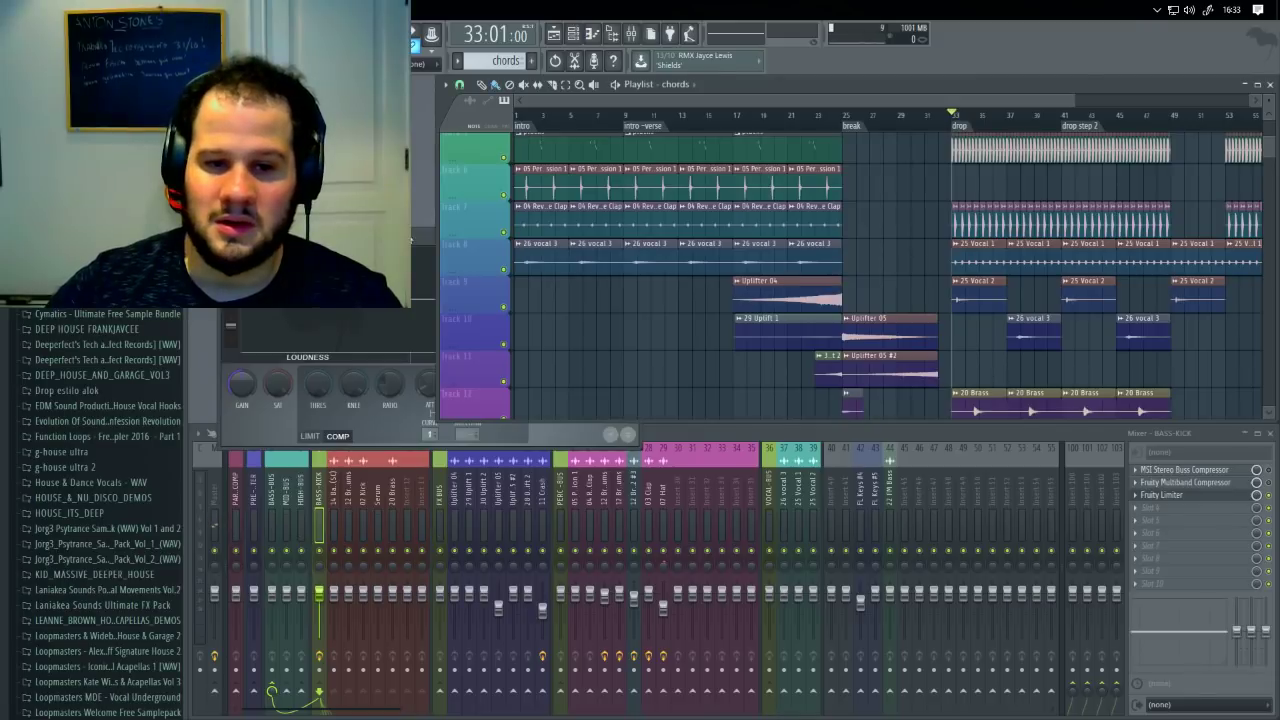
{"action": "left_click_drag", "start_coordinate": [395, 238], "coordinate": [398, 211]}
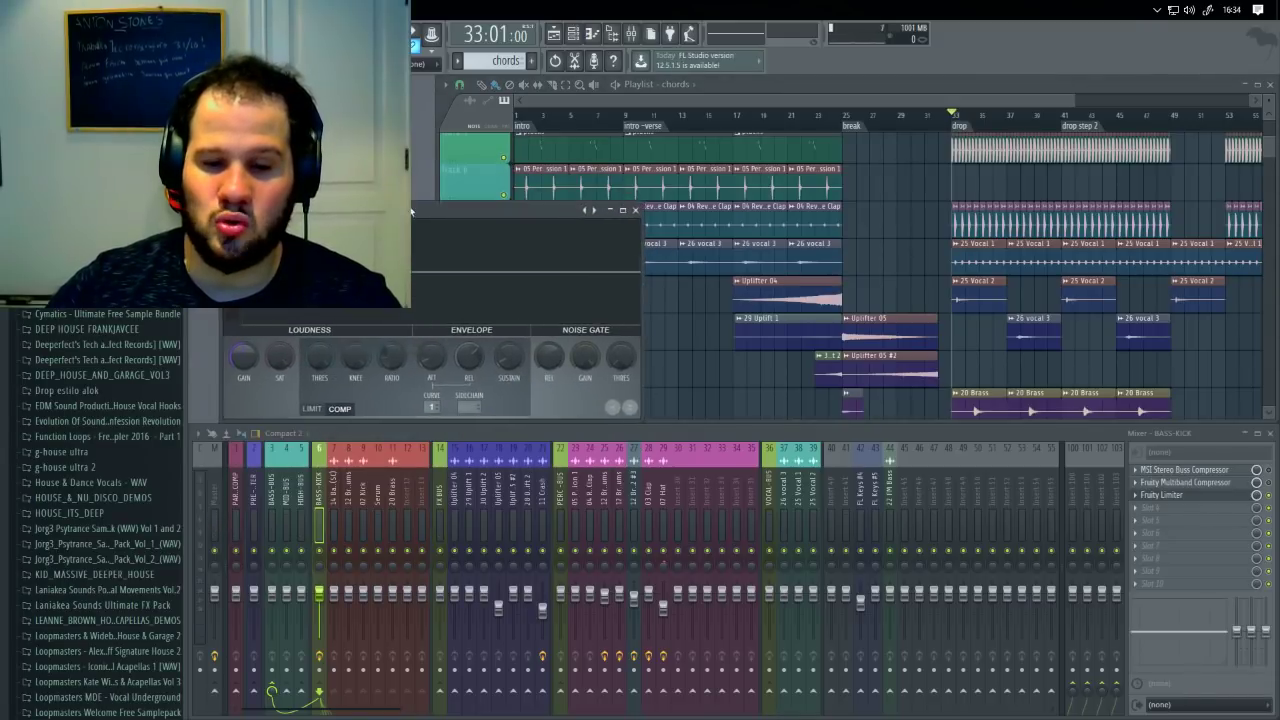
Step: Solo the BASS-KICK bus together with mixer tracks 7 to 13 and play the drop through the limiter
{"action": "right_click", "coordinate": [320, 551]}
{"action": "left_click", "coordinate": [334, 551]}
{"action": "left_click", "coordinate": [348, 551]}
{"action": "left_click", "coordinate": [363, 551]}
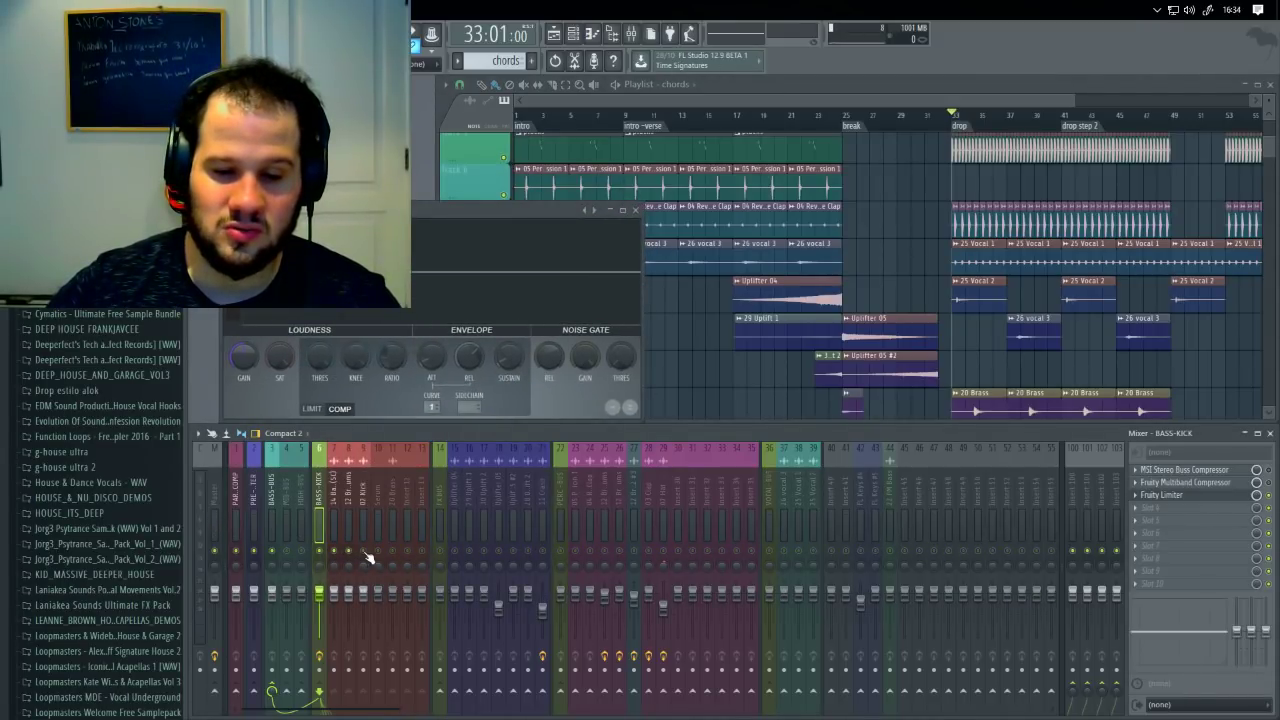
{"action": "left_click", "coordinate": [378, 551]}
{"action": "left_click", "coordinate": [407, 551]}
{"action": "left_click", "coordinate": [421, 551]}
{"action": "left_click", "coordinate": [393, 551]}
{"action": "key", "text": "space"}
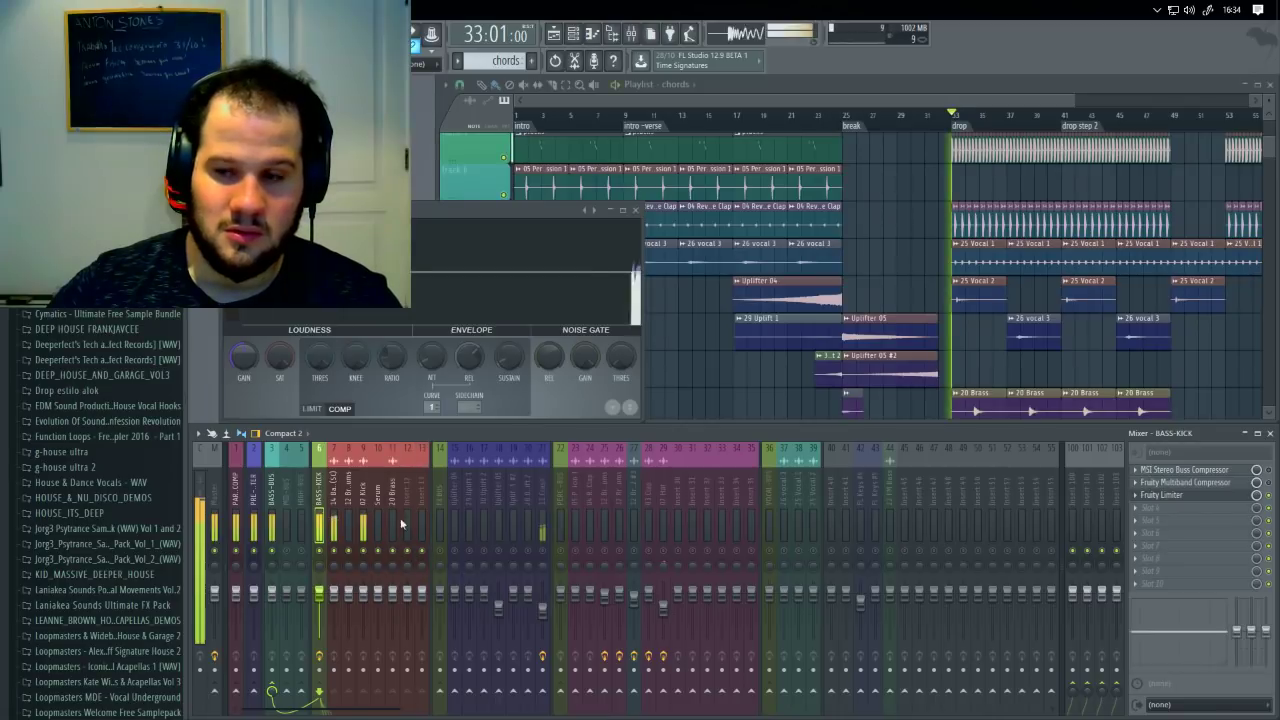
{"action": "left_click_drag", "start_coordinate": [434, 204], "coordinate": [447, 206]}
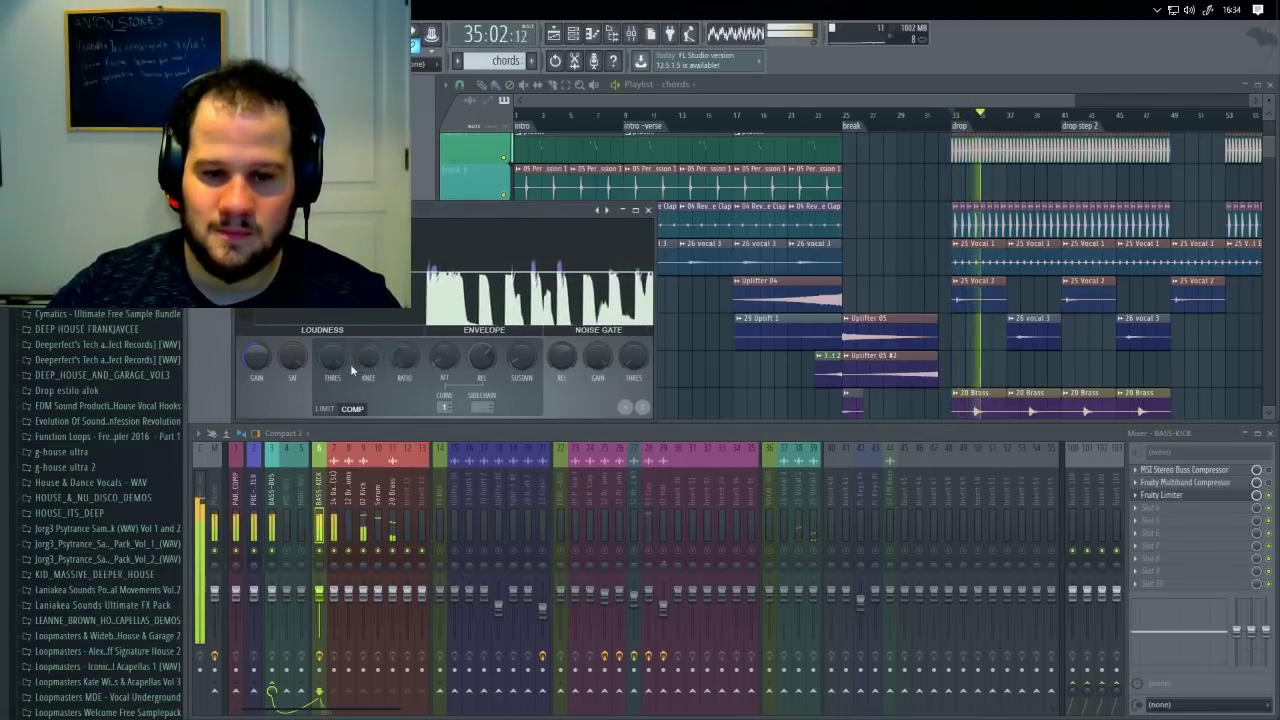
{"action": "key", "text": "space"}
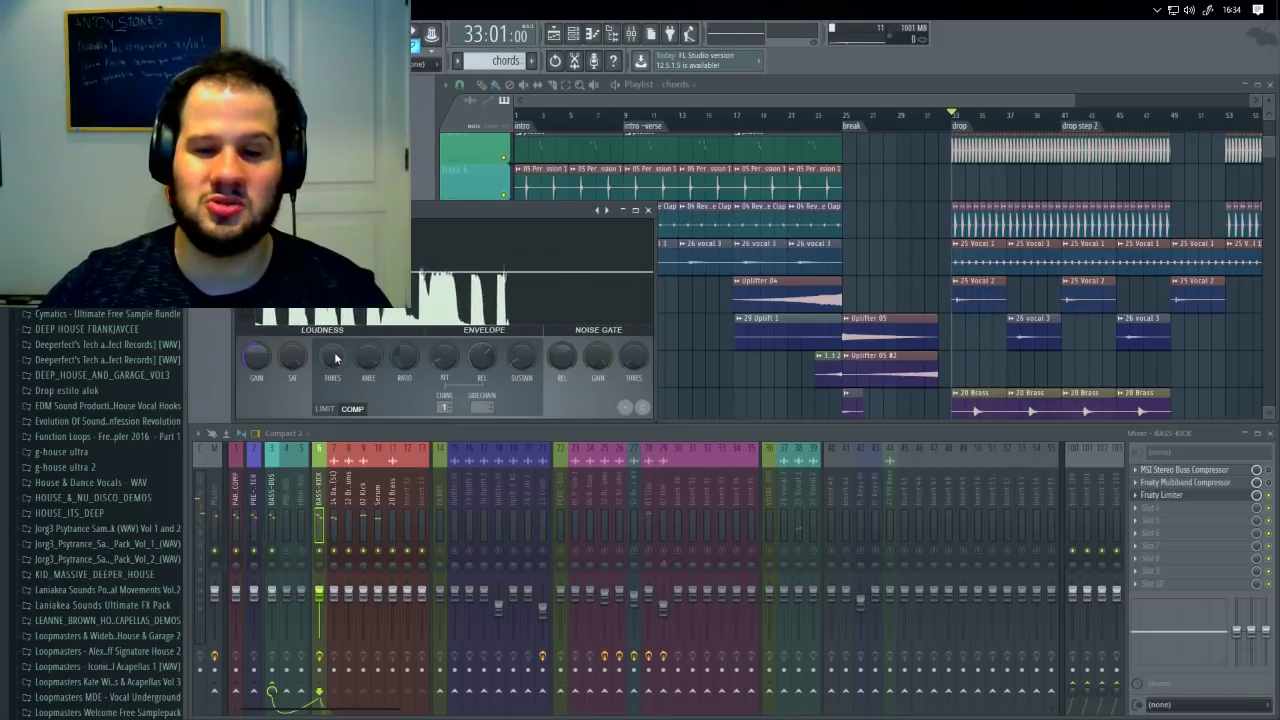
Step: Lower the limiter's compressor threshold and adjust its ratio while playing the drop
{"action": "left_click_drag", "start_coordinate": [334, 357], "coordinate": [334, 382]}
{"action": "key", "text": "space"}
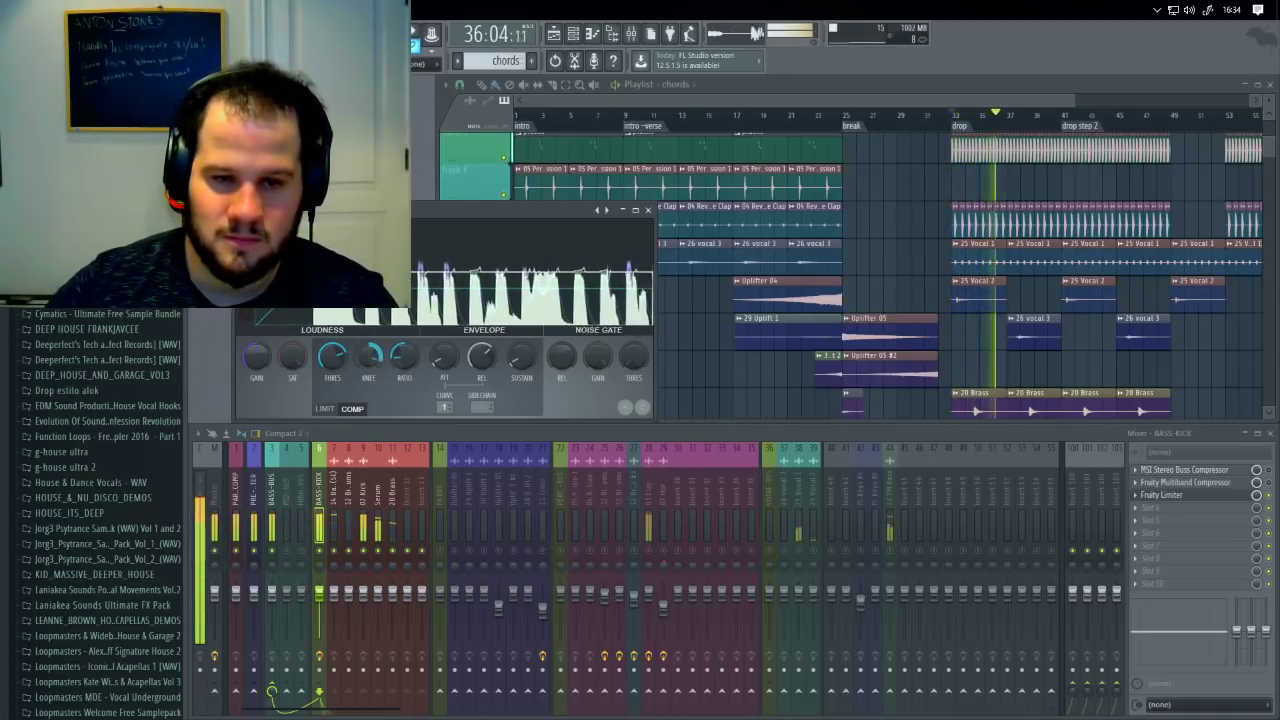
{"action": "left_click_drag", "start_coordinate": [403, 356], "coordinate": [403, 323]}
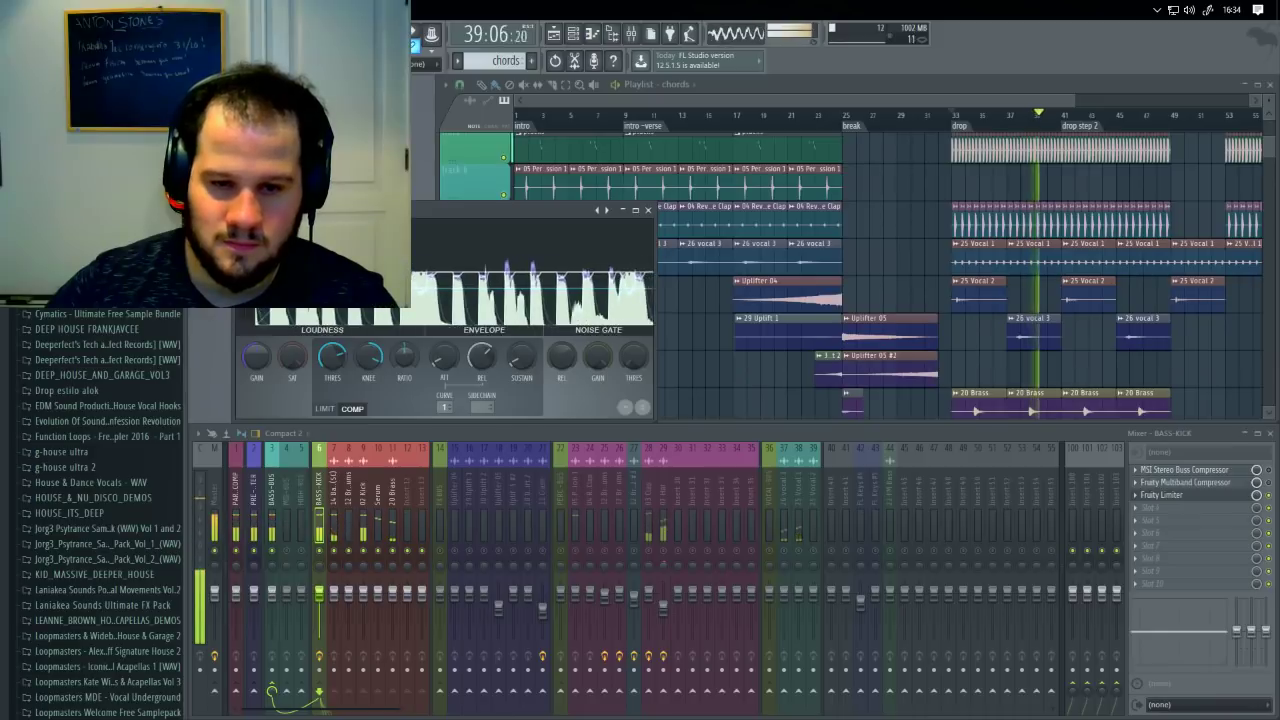
{"action": "key", "text": "space"}
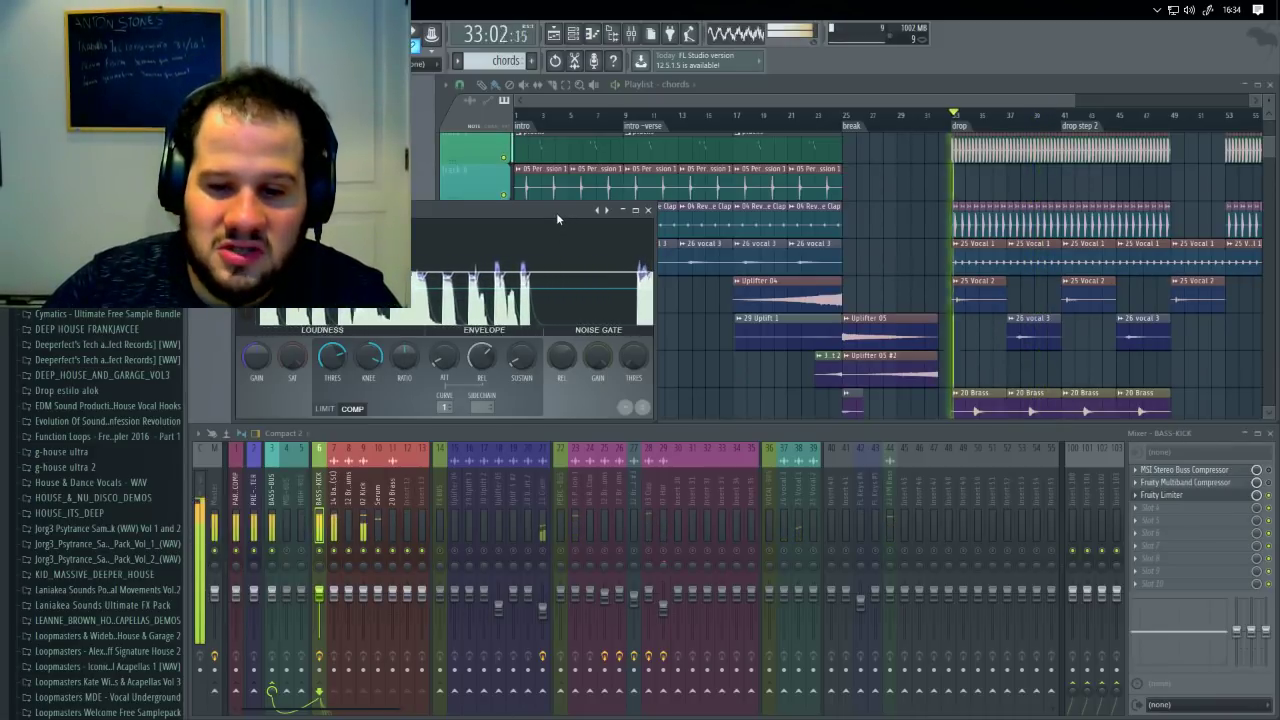
Step: Reposition and enlarge the Fruity Limiter window, removing the chords clip placed by accident on playlist track 12
{"action": "left_click_drag", "start_coordinate": [556, 212], "coordinate": [558, 177]}
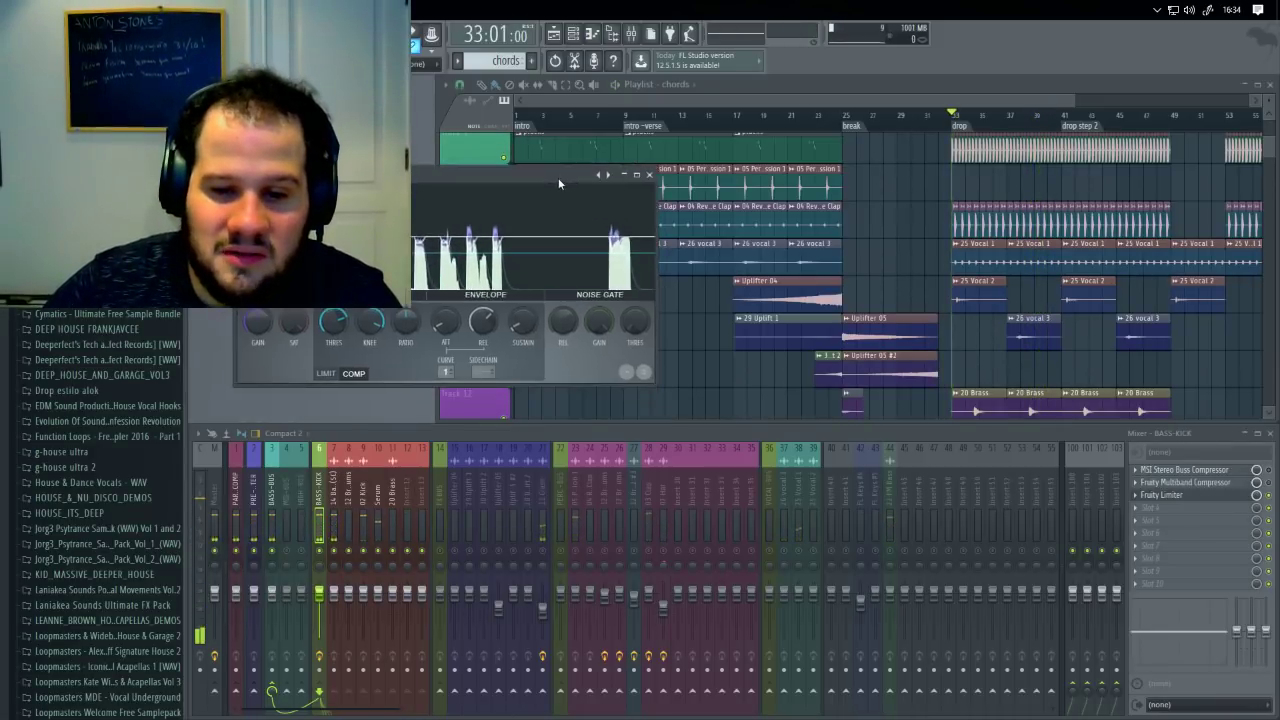
{"action": "left_click", "coordinate": [658, 396]}
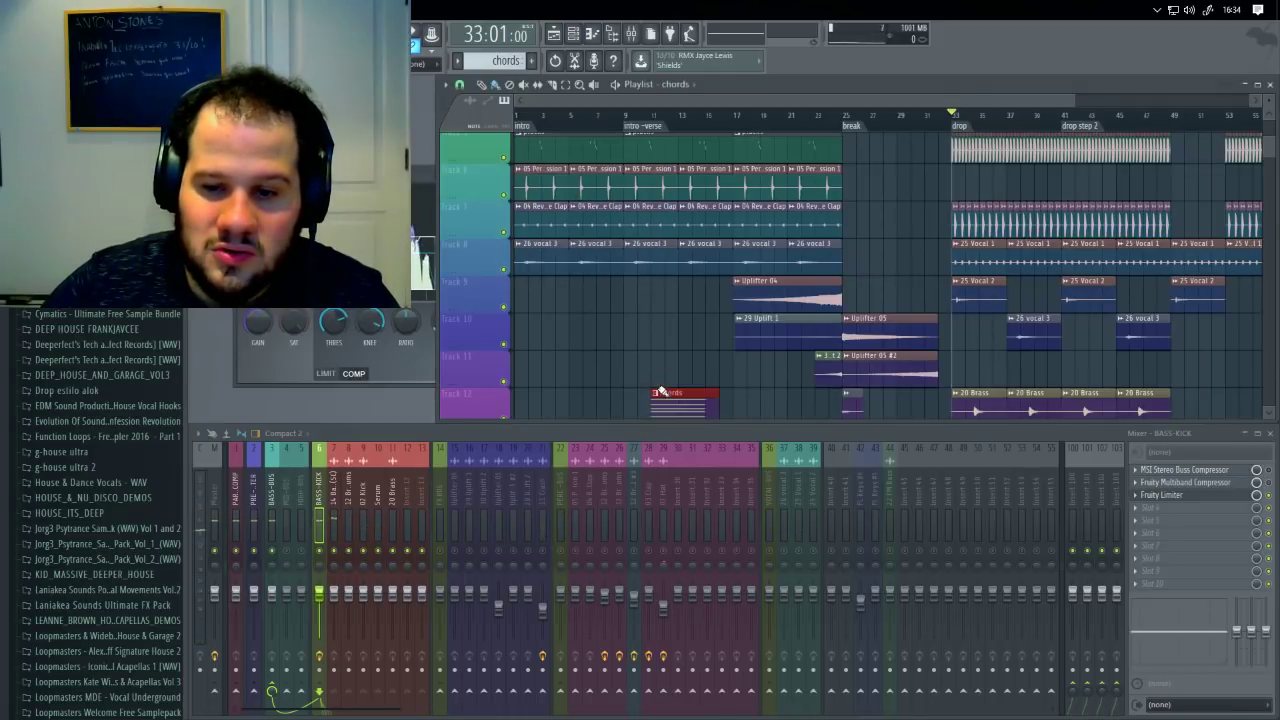
{"action": "right_click", "coordinate": [682, 394]}
{"action": "left_click", "coordinate": [417, 175]}
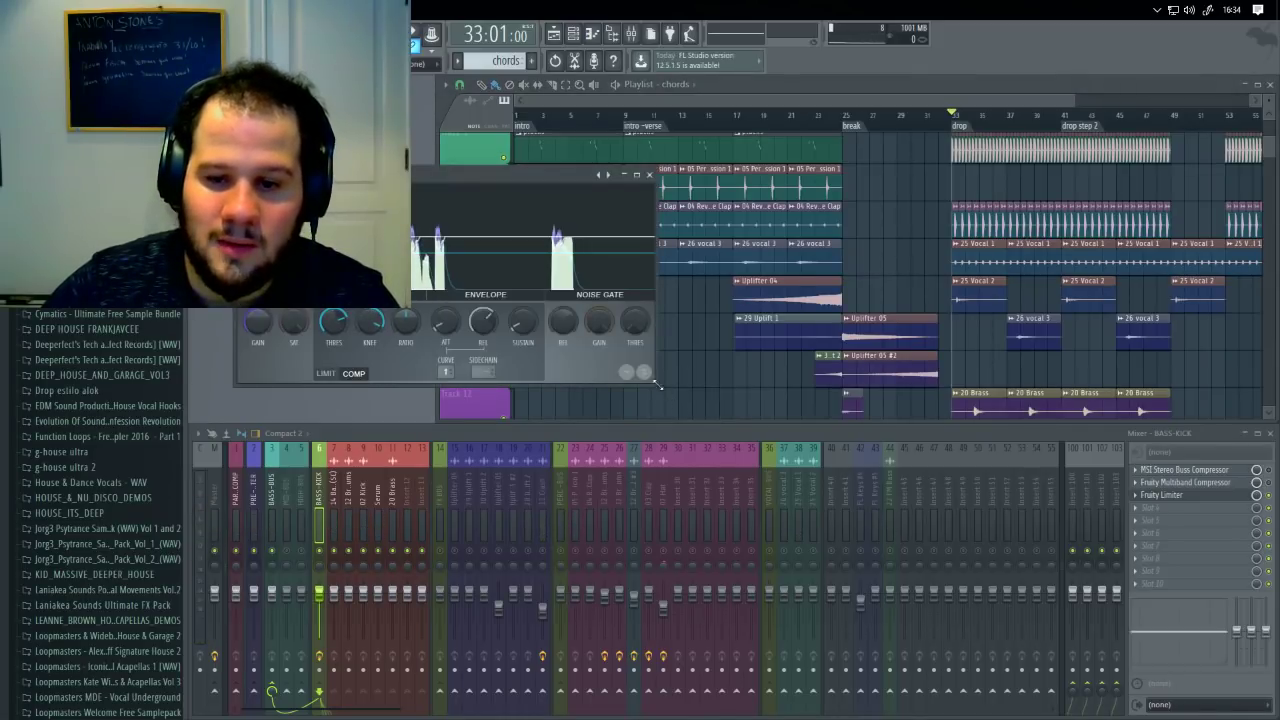
{"action": "left_click_drag", "start_coordinate": [657, 385], "coordinate": [978, 628]}
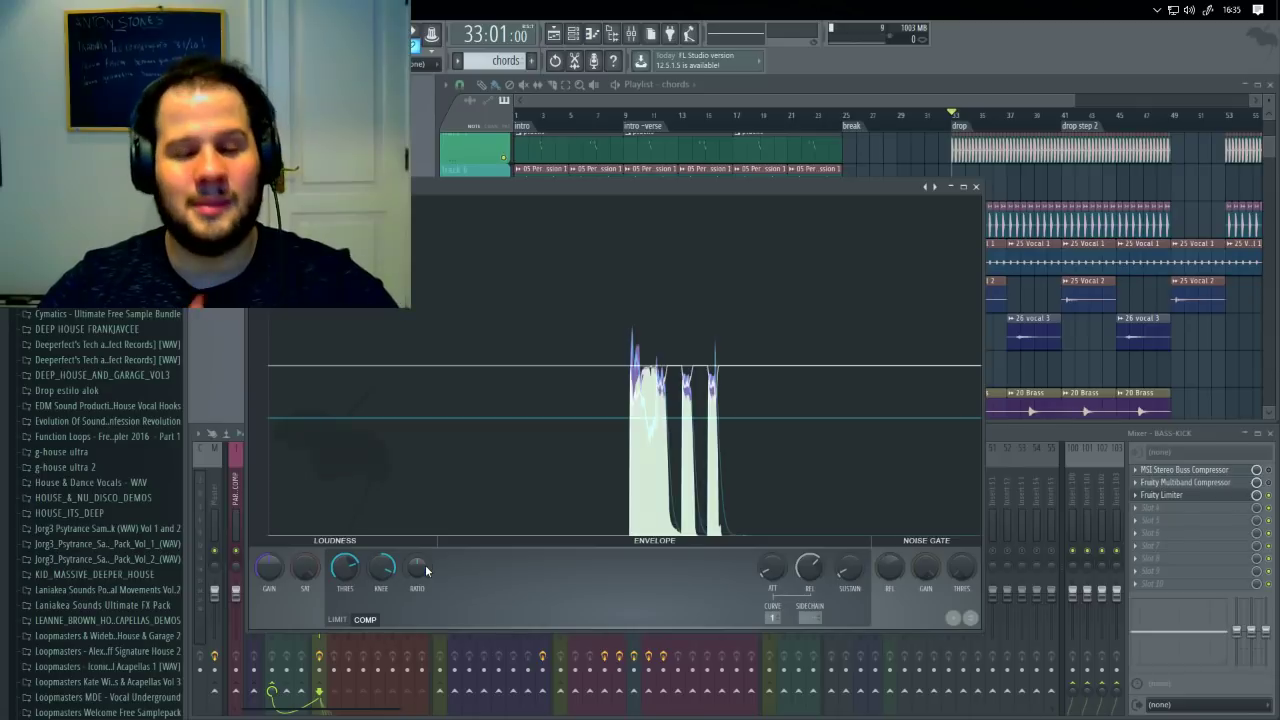
Step: Raise the compressor ratio, adjust the knee and play the drop to check the compression
{"action": "left_click_drag", "start_coordinate": [425, 564], "coordinate": [425, 511]}
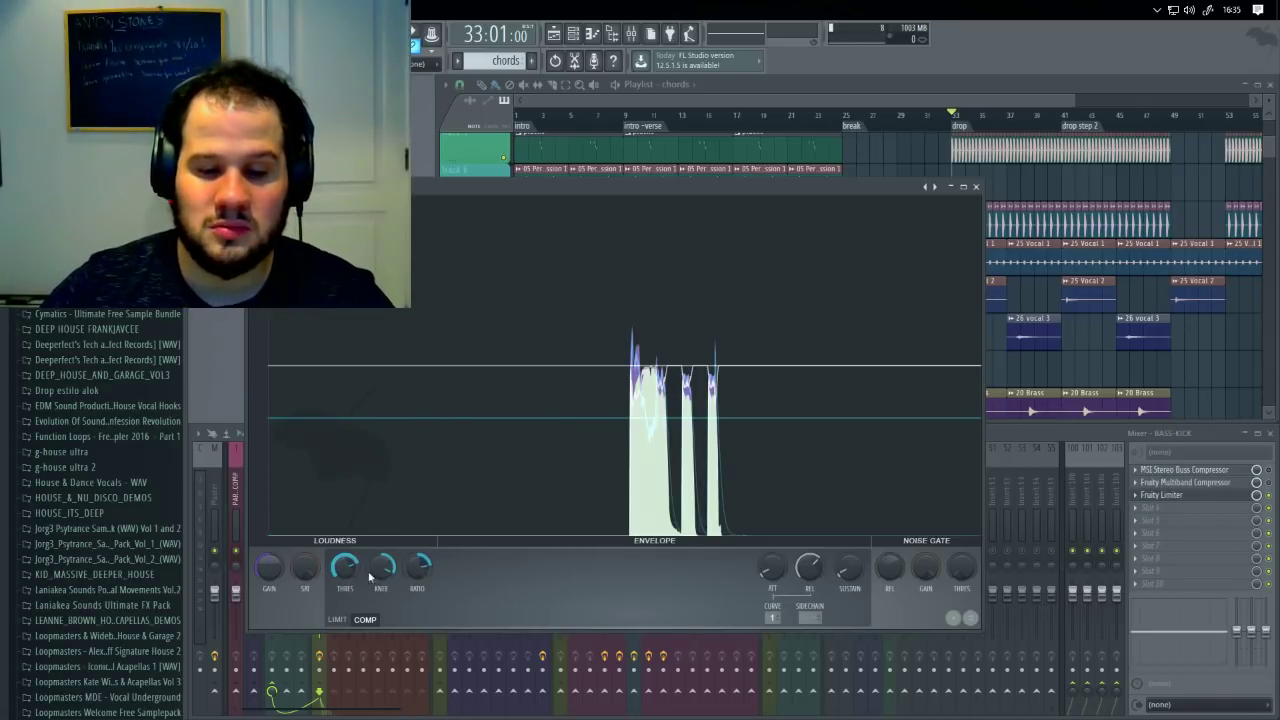
{"action": "mouse_move", "coordinate": [390, 570]}
{"action": "left_mouse_down"}
{"action": "mouse_move", "coordinate": [390, 556]}
{"action": "mouse_move", "coordinate": [381, 568]}
{"action": "left_mouse_up"}
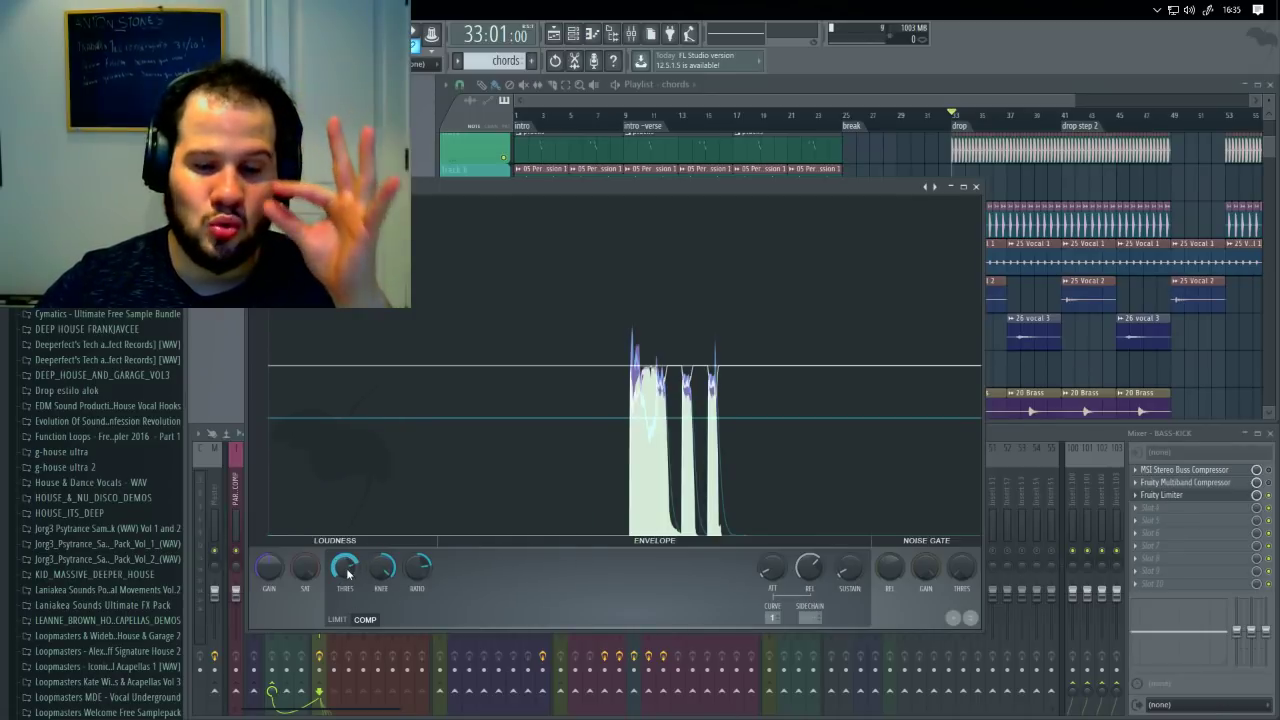
{"action": "key", "text": "space"}
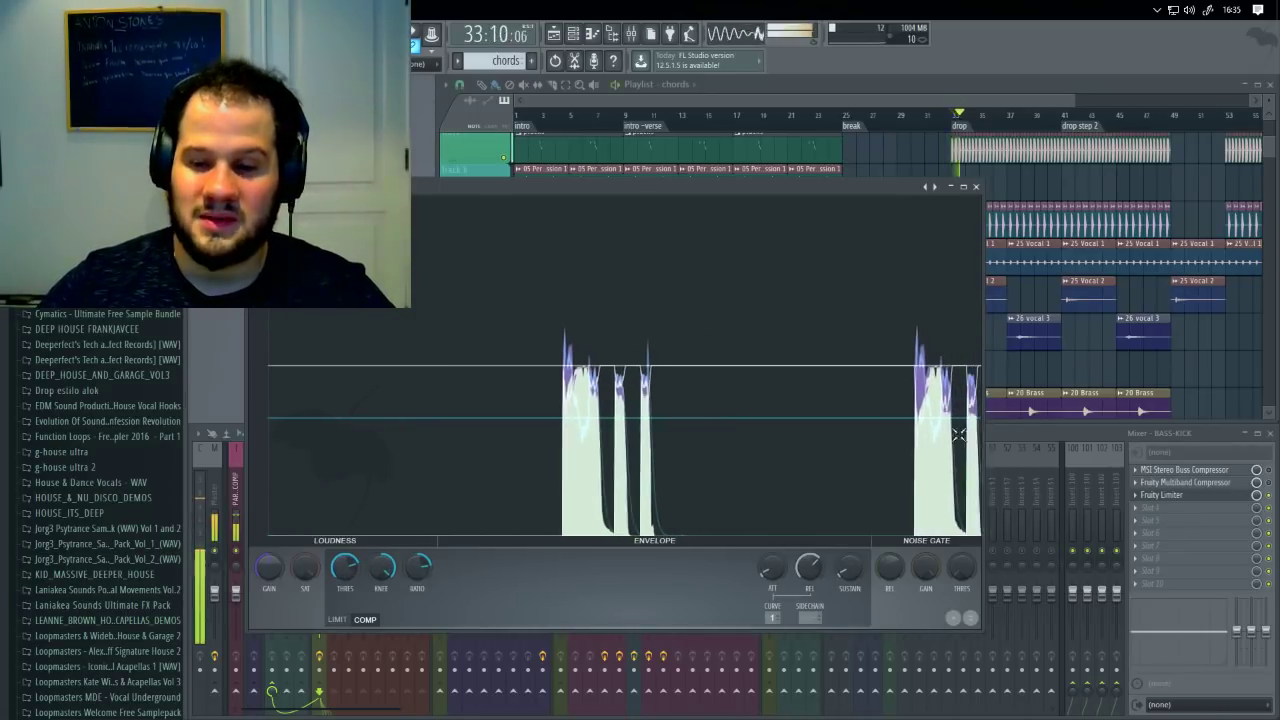
{"action": "key", "text": "space"}
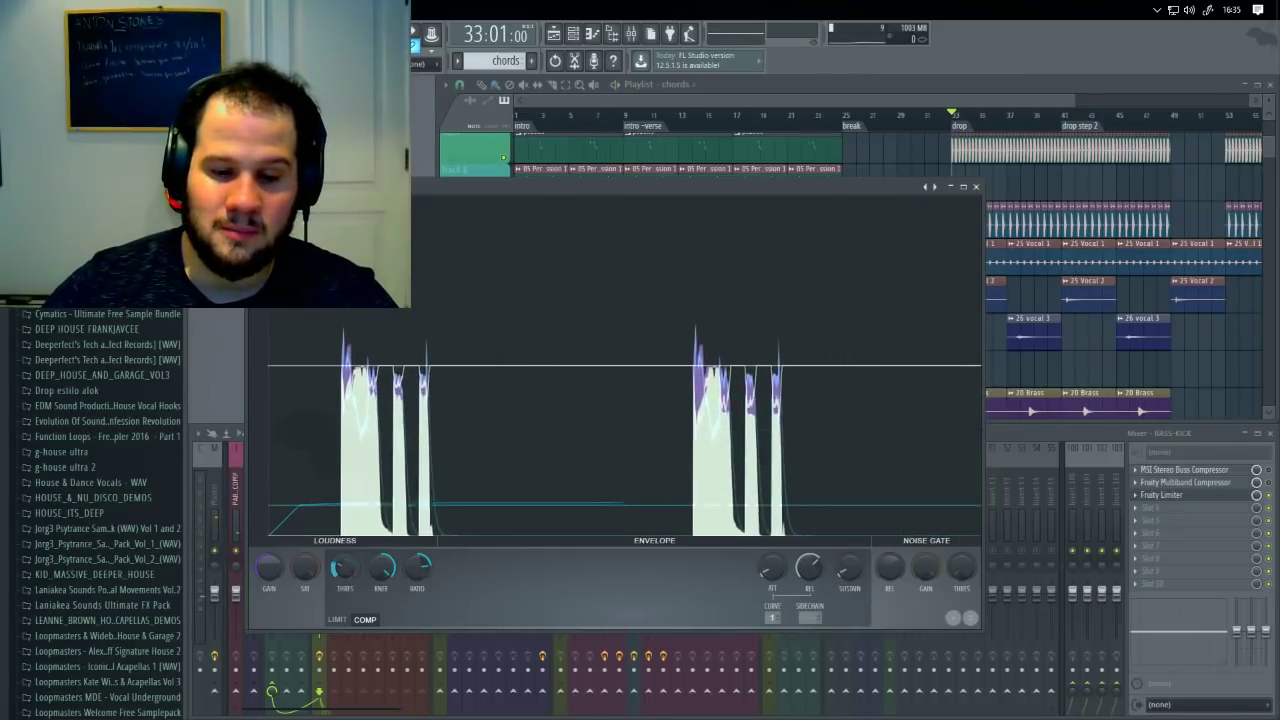
Step: Try the compressor threshold at its minimum while playing the drop and restore it
{"action": "key", "text": "space"}
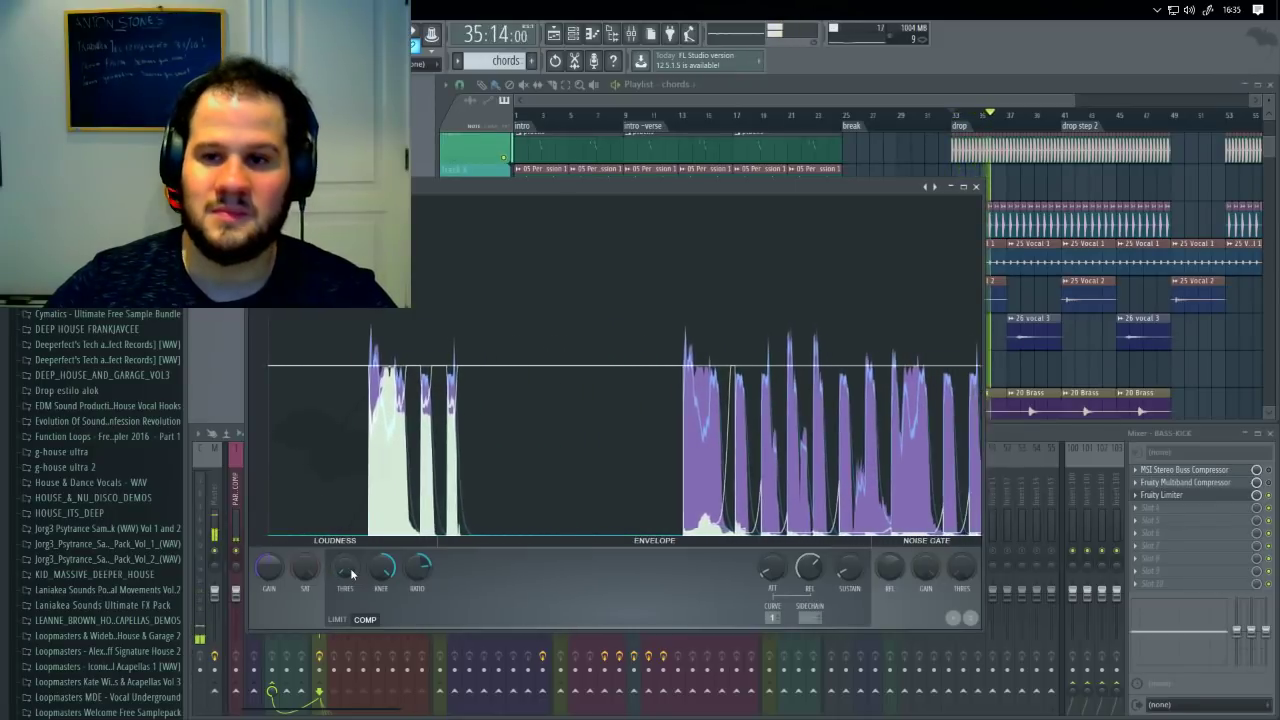
{"action": "key", "text": "space"}
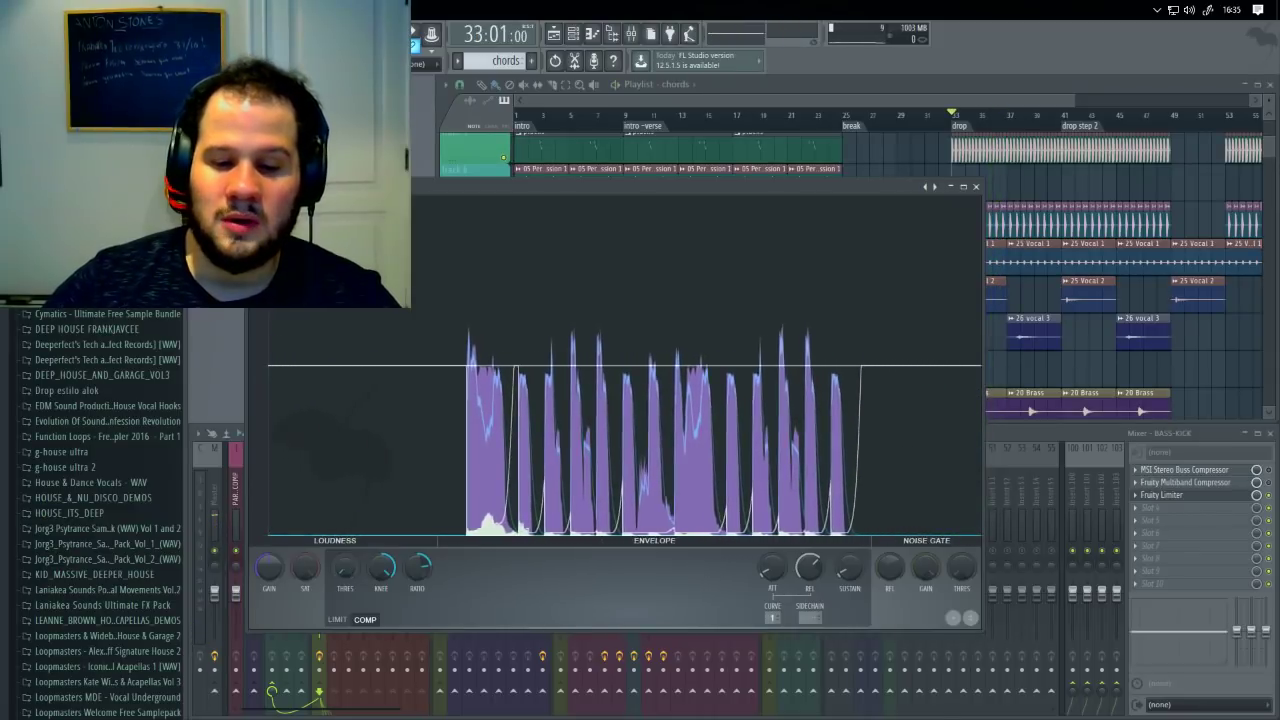
{"action": "key", "text": "space"}
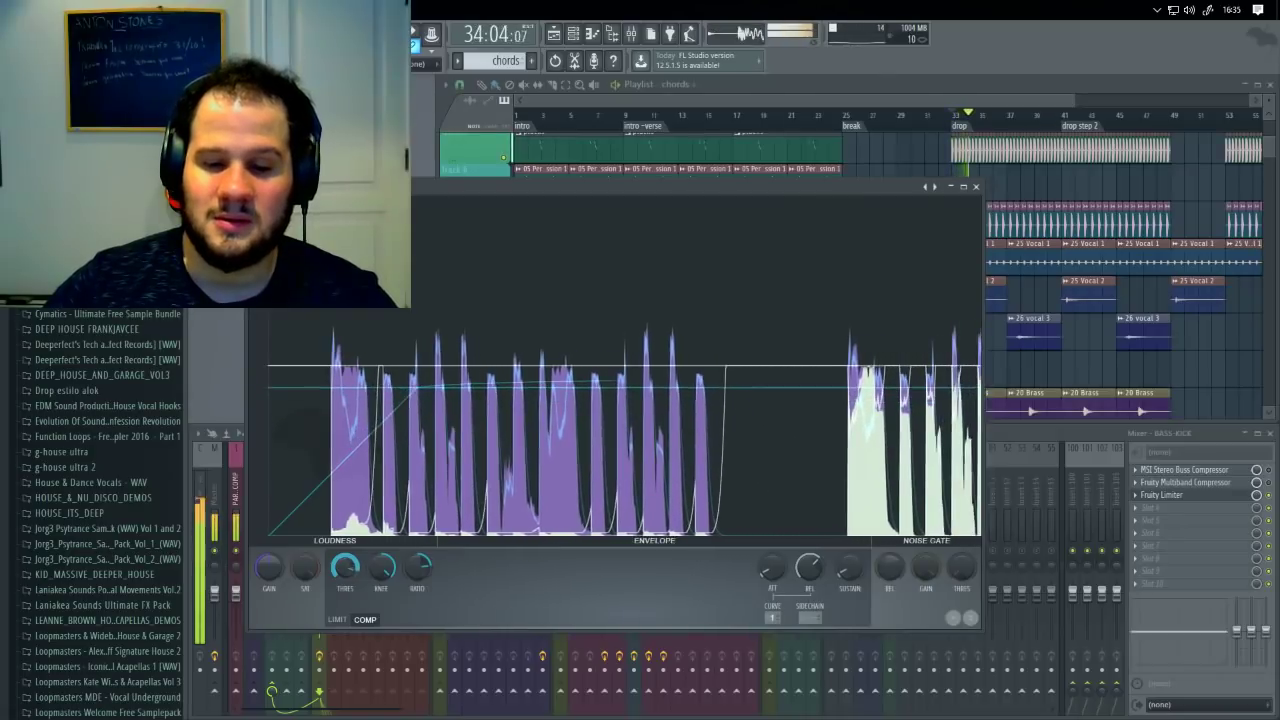
{"action": "right_click", "coordinate": [351, 573]}
{"action": "key", "text": "space"}
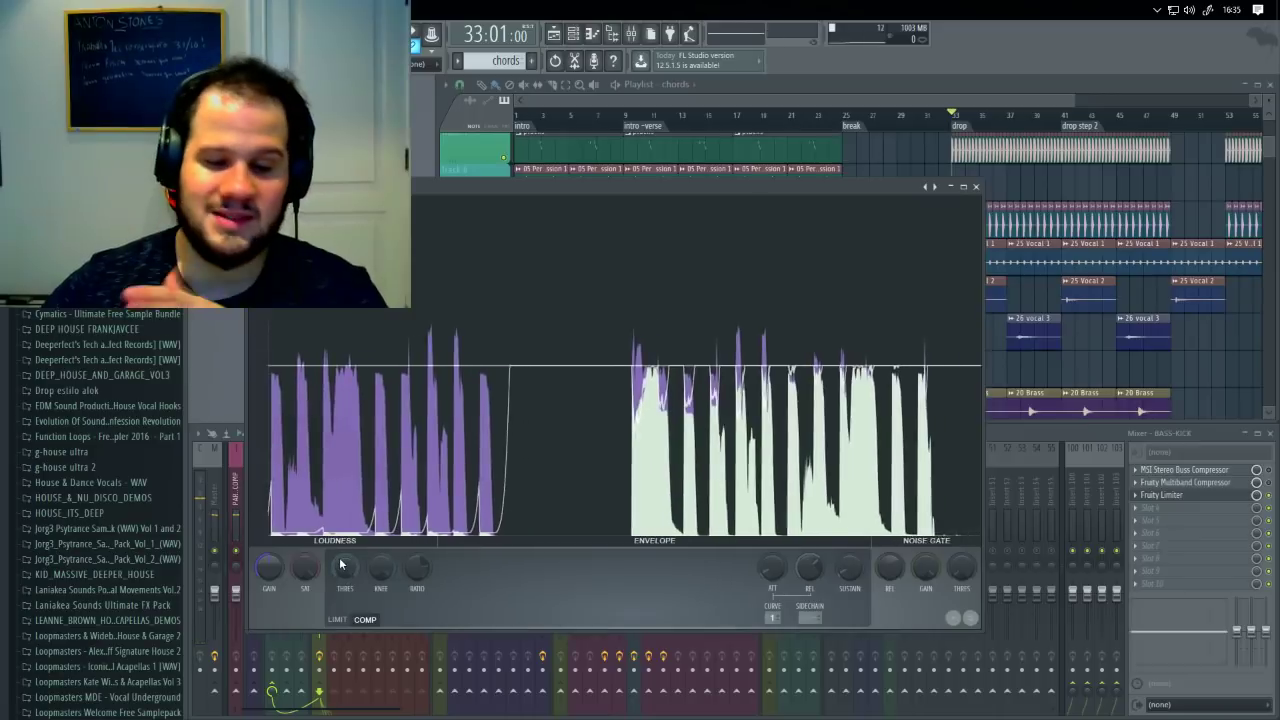
Step: Lower the compressor threshold slightly, close the limiter and listen to the drop in the full mix
{"action": "left_click_drag", "start_coordinate": [344, 567], "coordinate": [344, 582]}
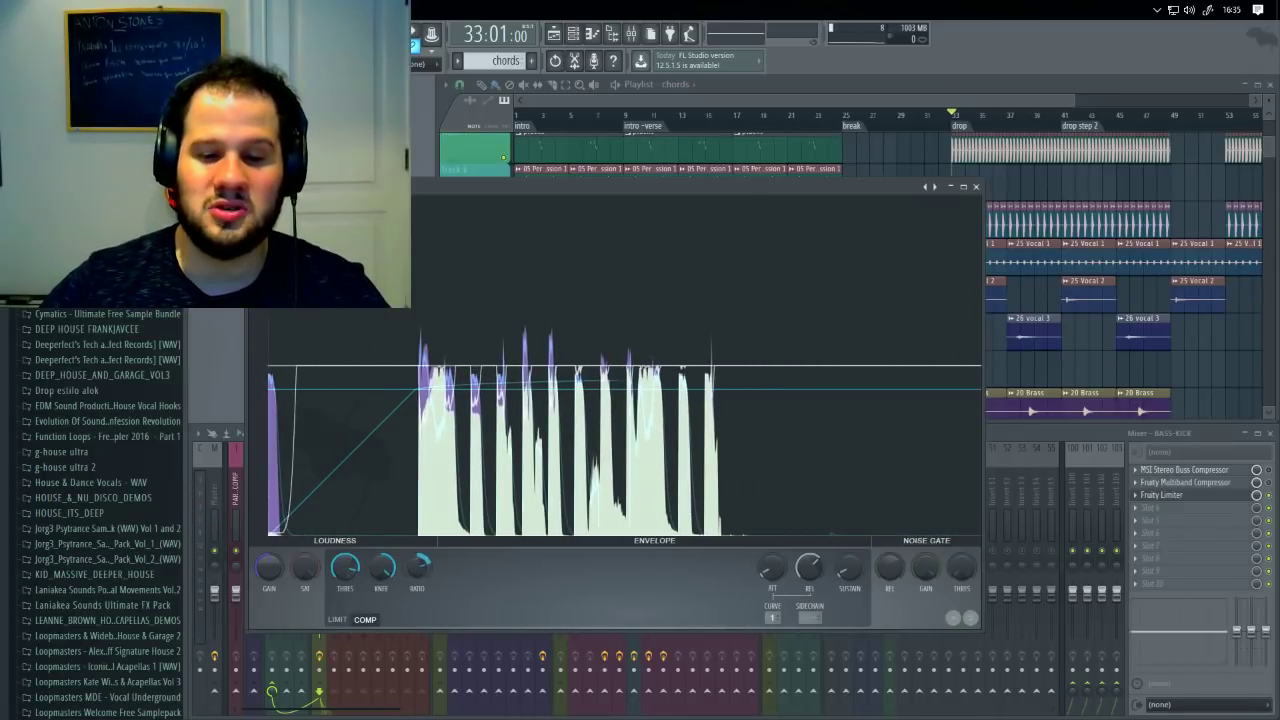
{"action": "key", "text": "space"}
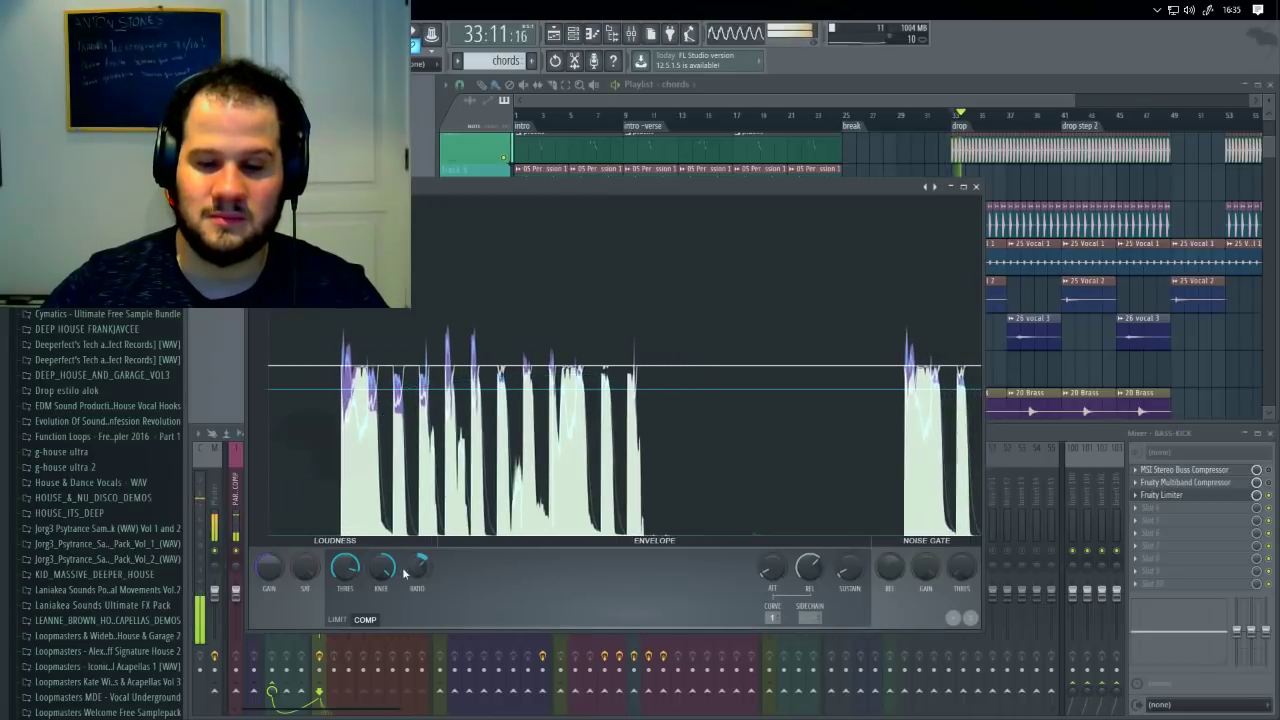
{"action": "left_click", "coordinate": [976, 187]}
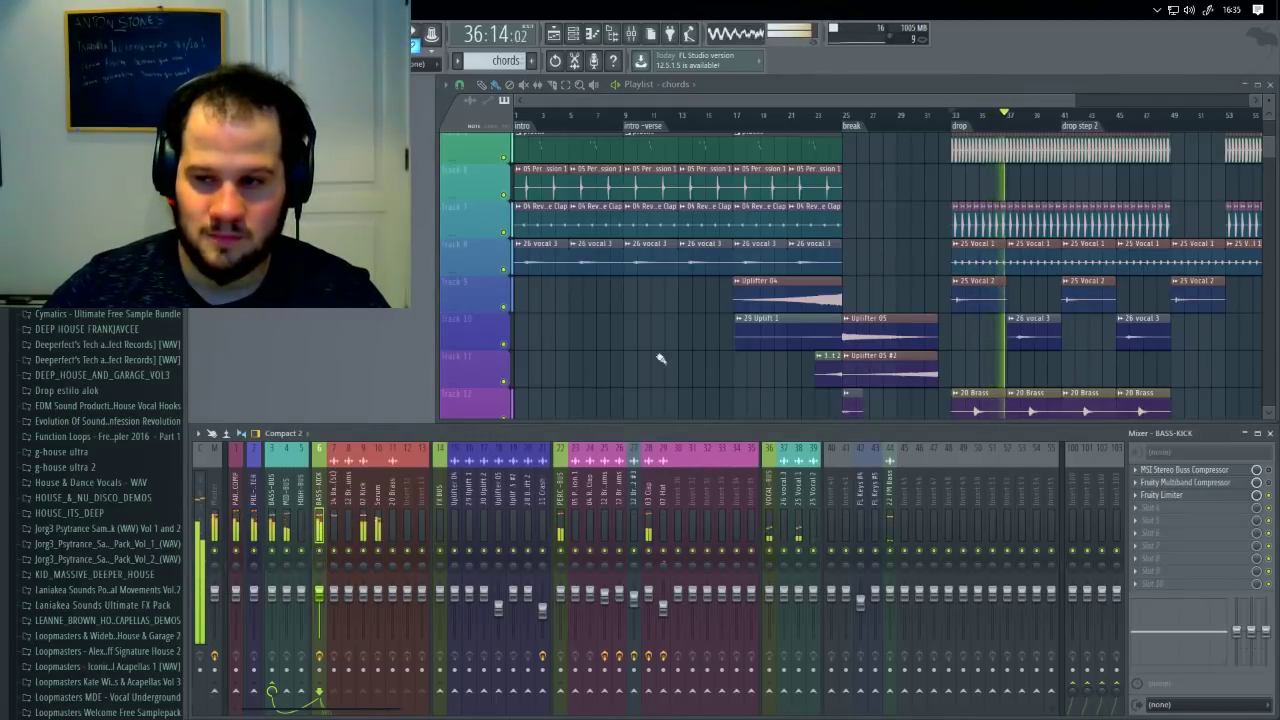
{"action": "left_click_drag", "start_coordinate": [966, 283], "coordinate": [786, 281]}
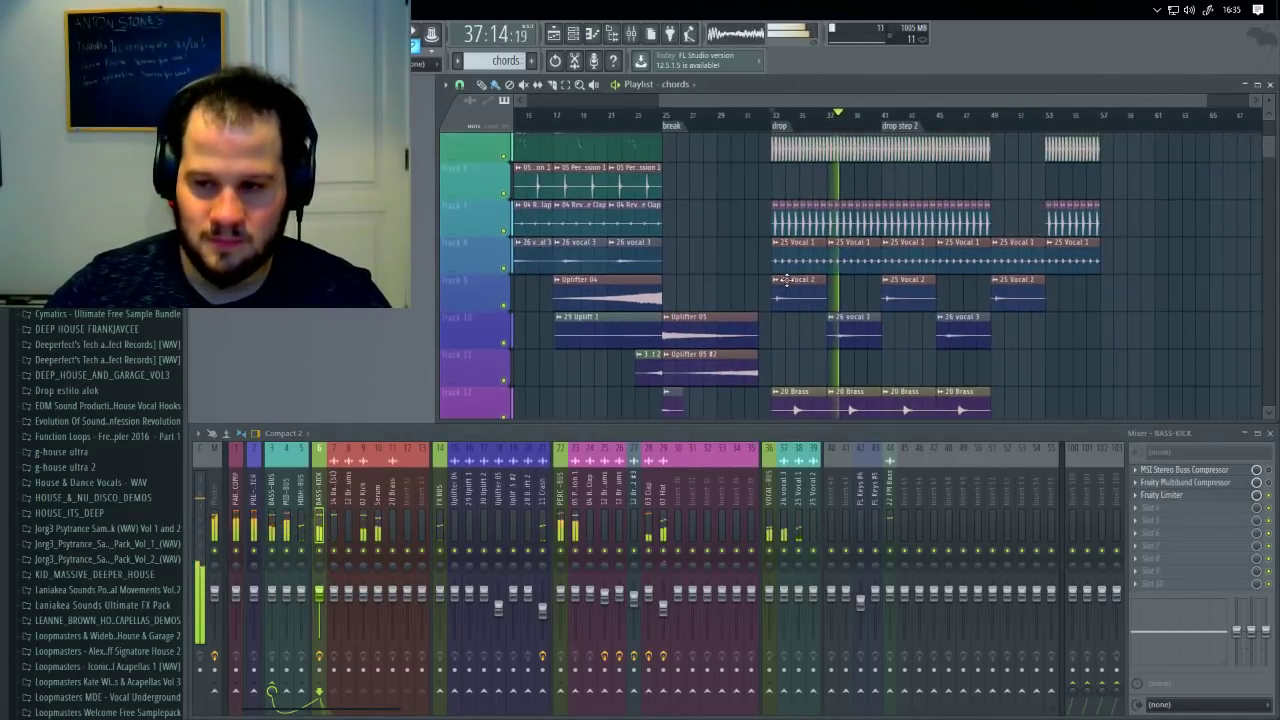
{"action": "key", "text": "space"}
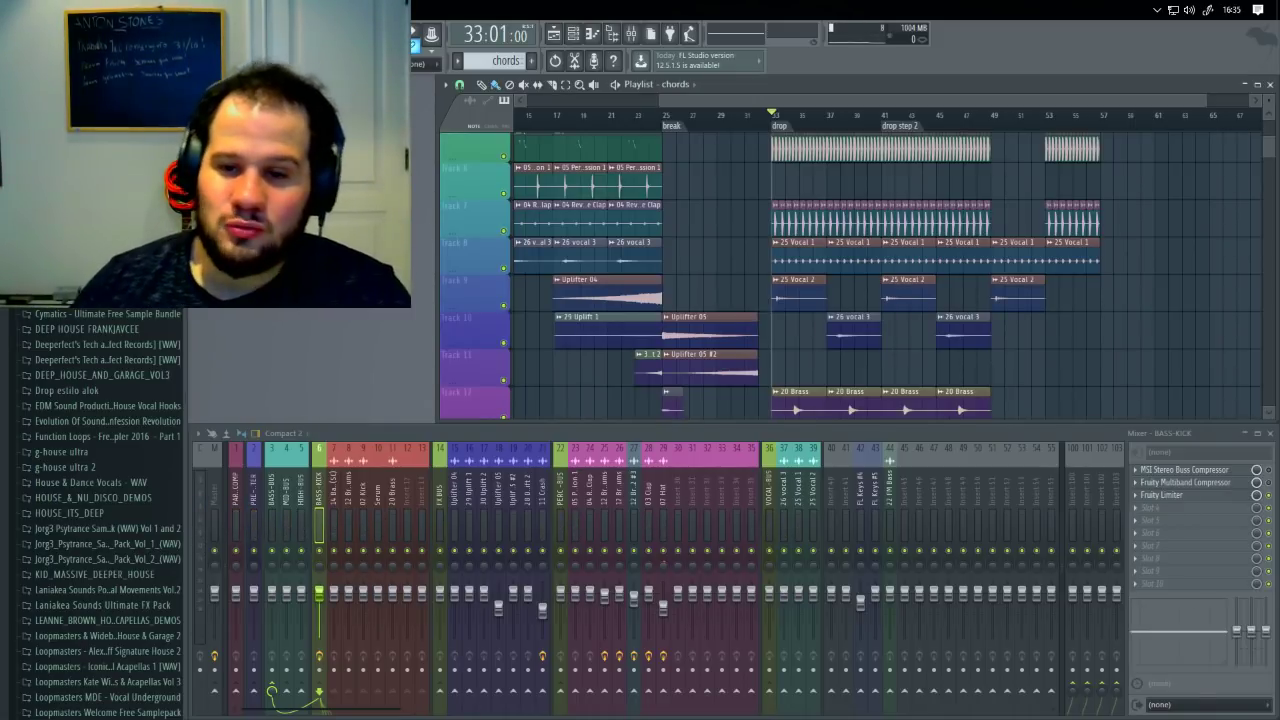
Step: Solo playlist tracks 10 and 11 and play the uplifters in the break from bar 25
{"action": "left_click", "coordinate": [665, 116]}
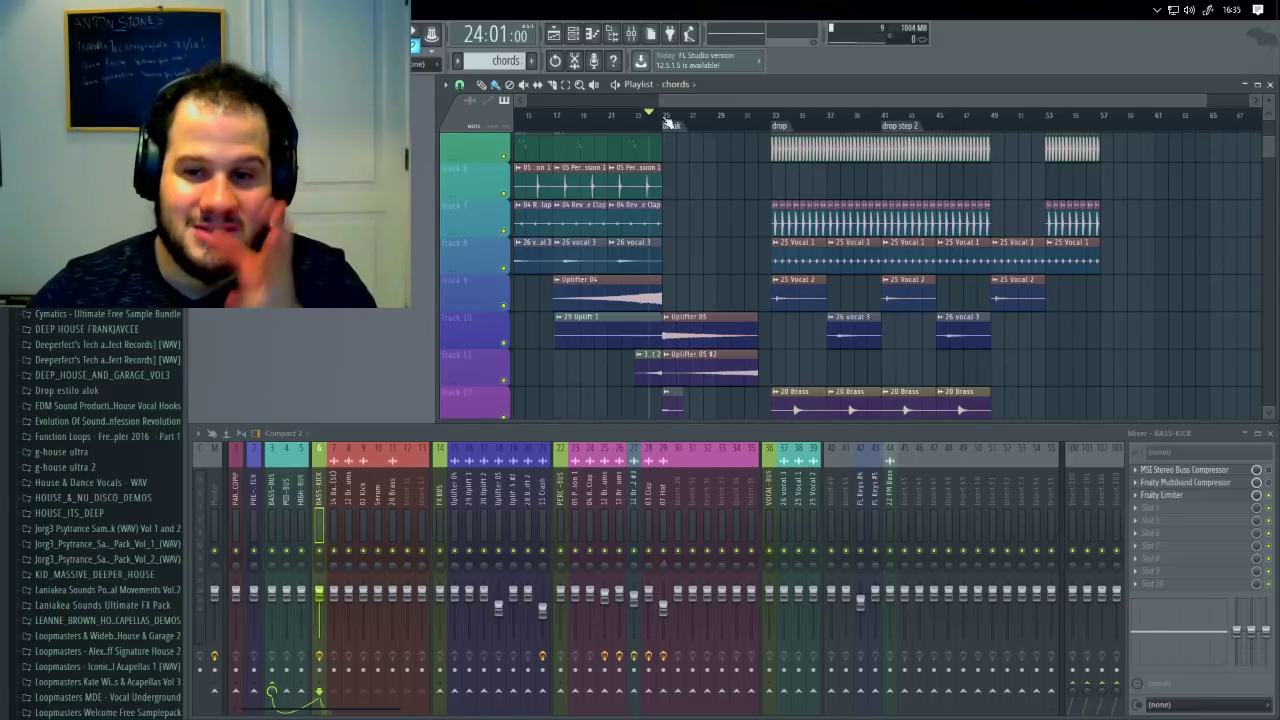
{"action": "scroll", "coordinate": [783, 190], "scroll_direction": "down", "scroll_amount": 3}
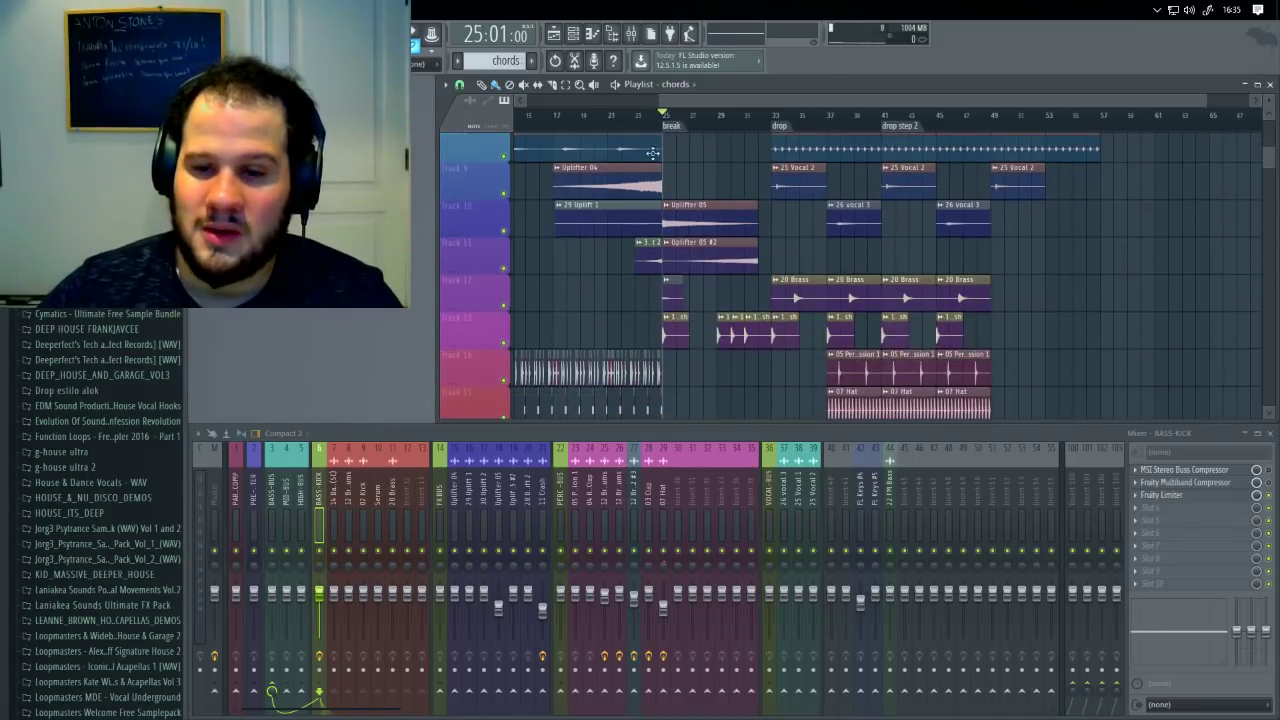
{"action": "right_click", "coordinate": [505, 270]}
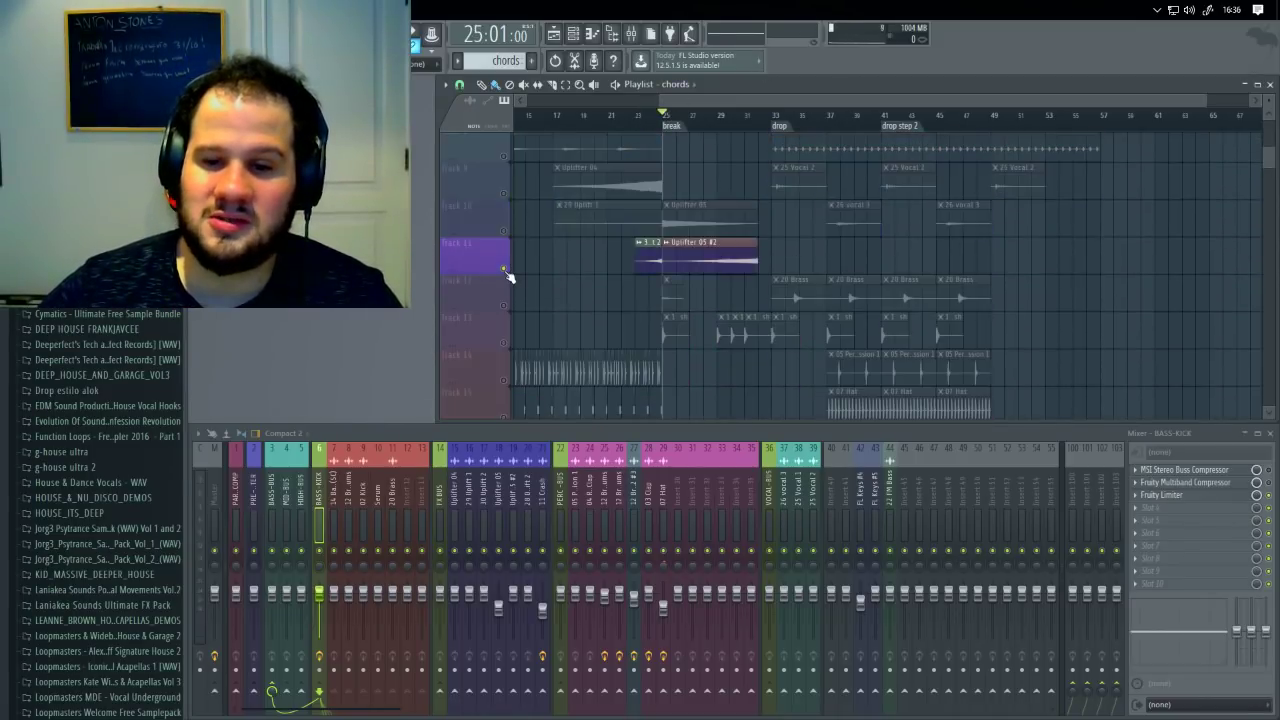
{"action": "left_click", "coordinate": [503, 231]}
{"action": "key", "text": "space"}
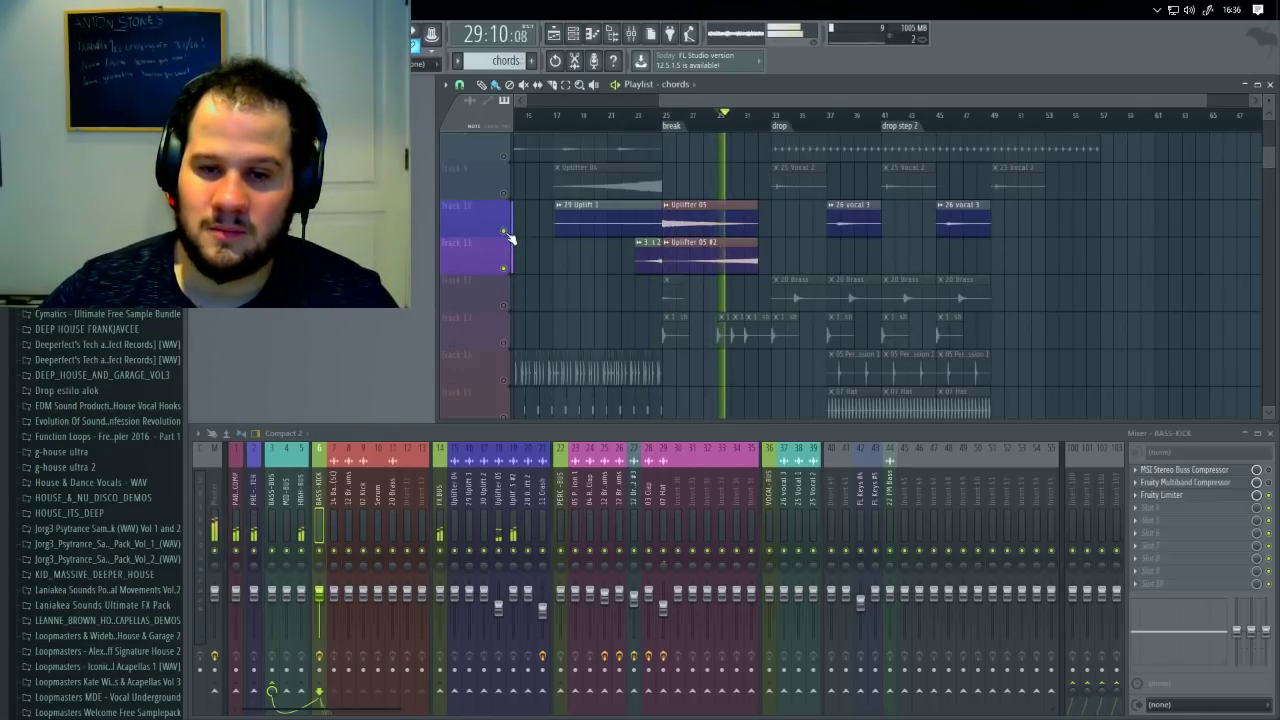
{"action": "key", "text": "space"}
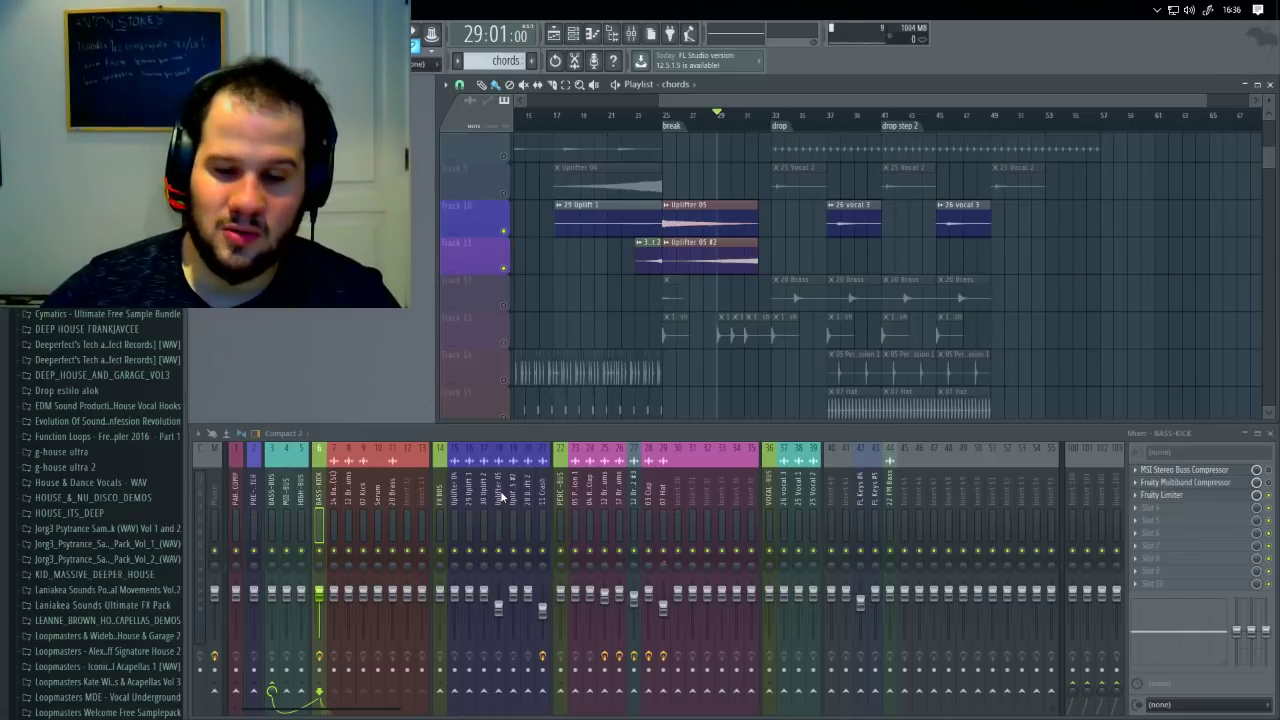
Step: Solo playlist track 10 and add Fruity Parametric EQ 2 to the first effect slot of the Uplifter 05 mixer channel
{"action": "left_click", "coordinate": [505, 231], "text": "ctrl"}
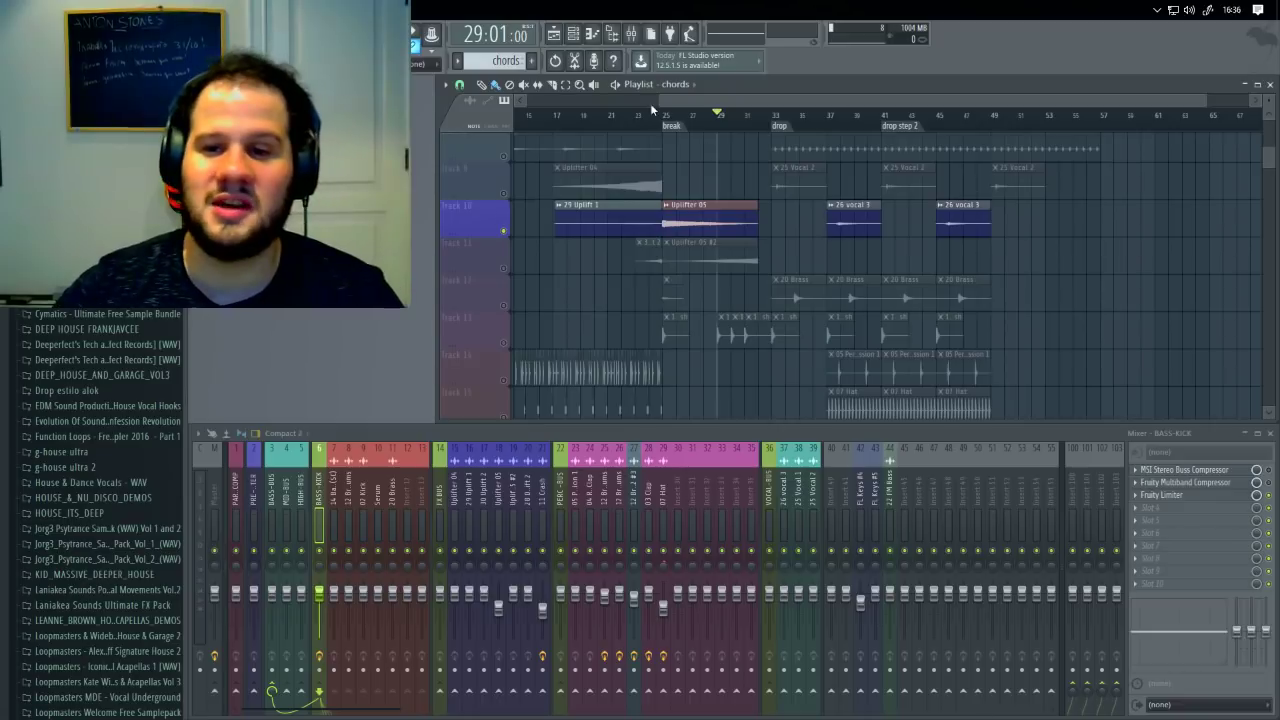
{"action": "left_click", "coordinate": [500, 490]}
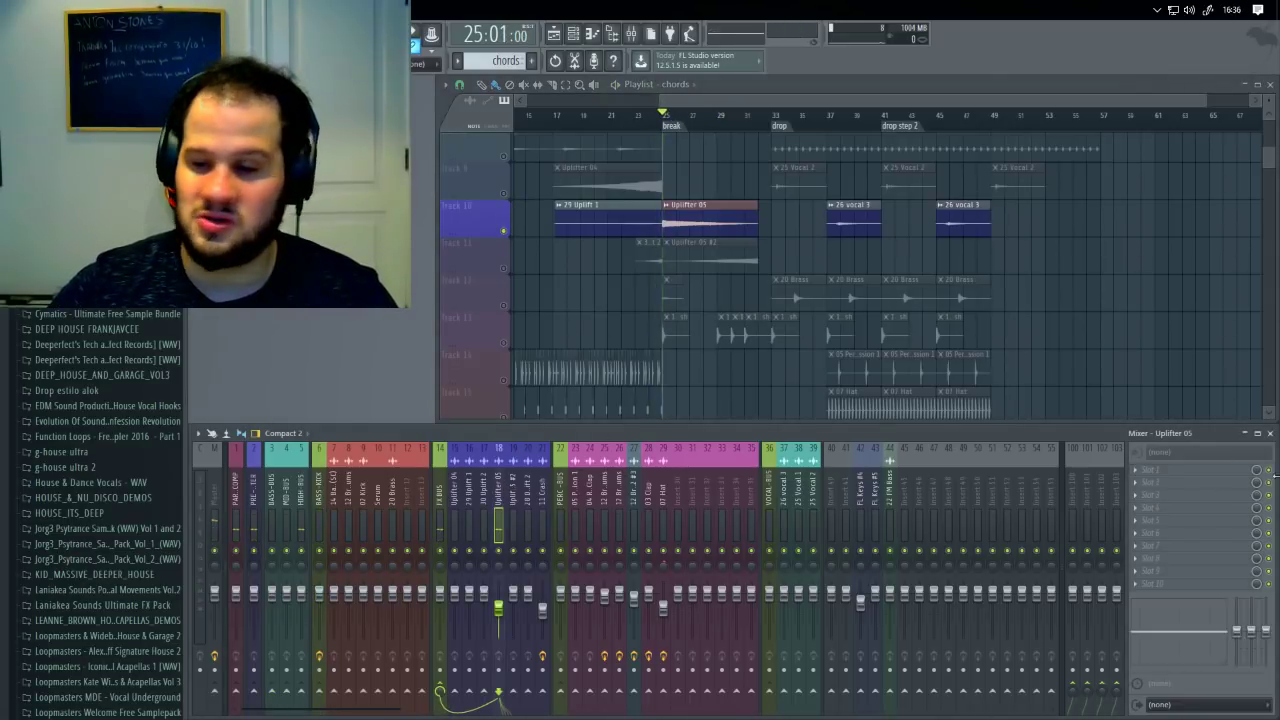
{"action": "left_click", "coordinate": [1140, 469]}
{"action": "left_click", "coordinate": [1140, 464]}
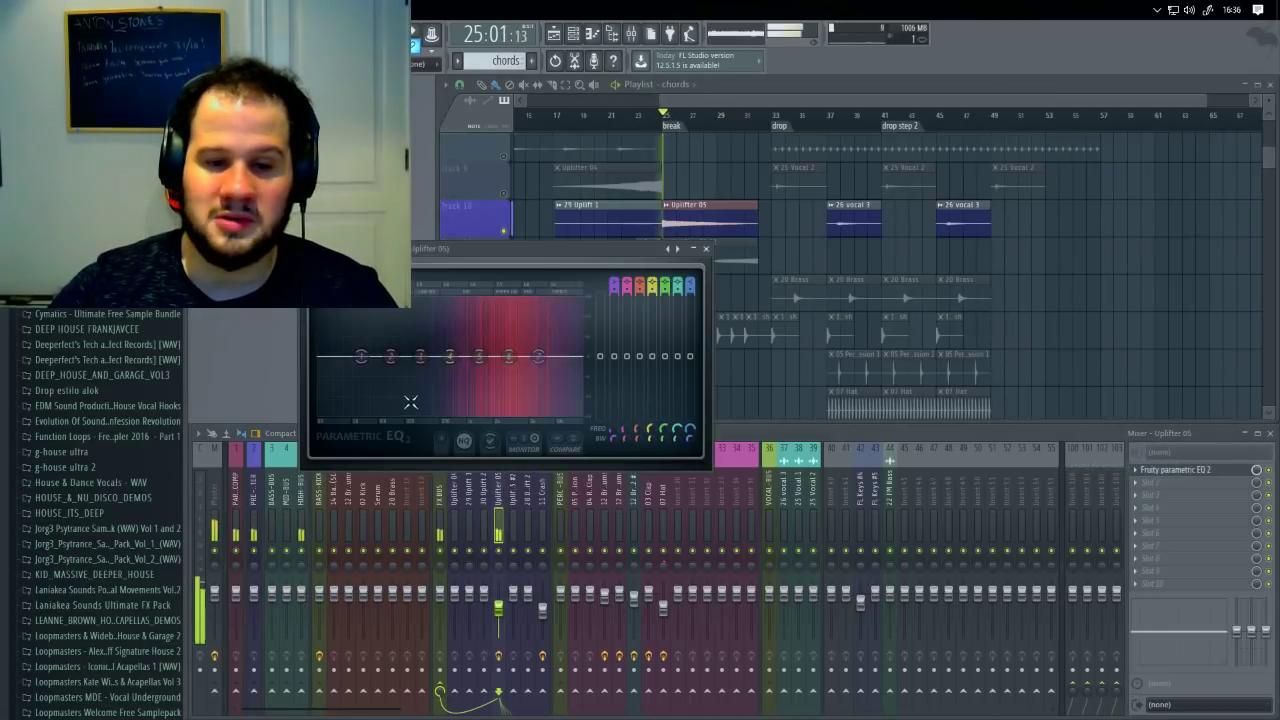
Step: Load a Mastering preset with low and high cuts into the Uplifter 05 equalizer
{"action": "left_click", "coordinate": [308, 249]}
{"action": "mouse_move", "coordinate": [440, 288]}
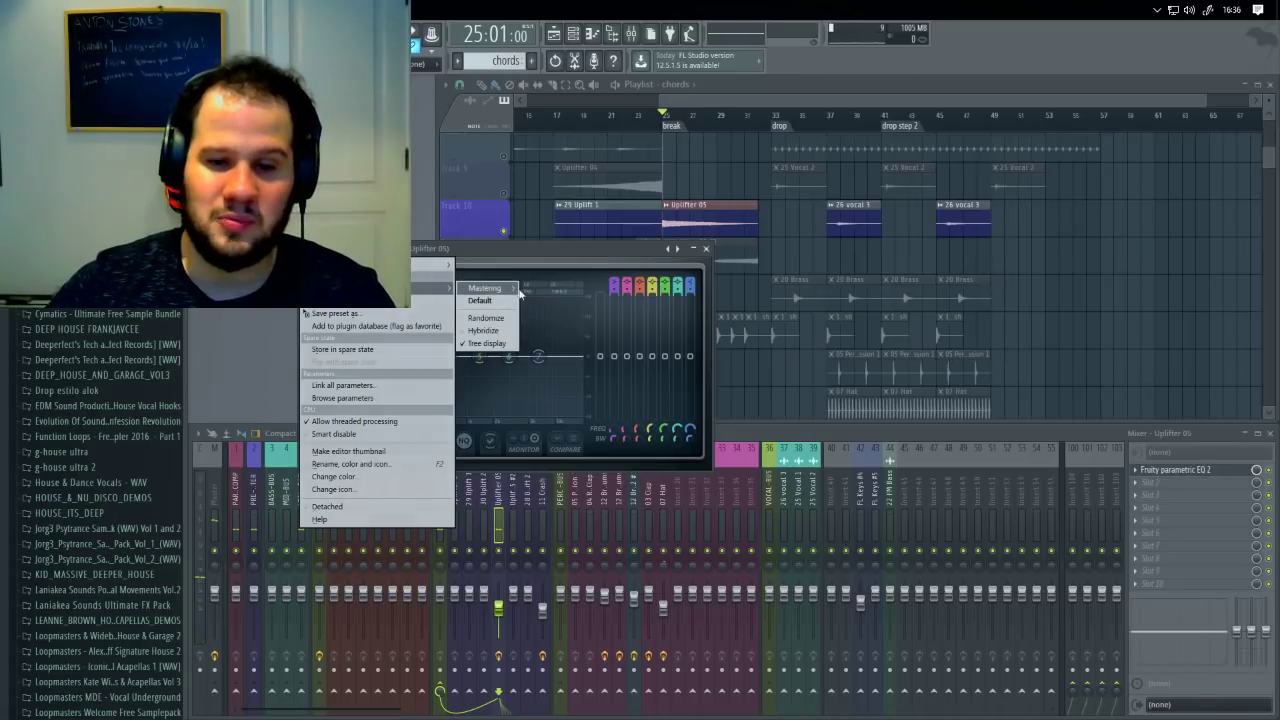
{"action": "mouse_move", "coordinate": [490, 297]}
{"action": "left_click", "coordinate": [569, 290]}
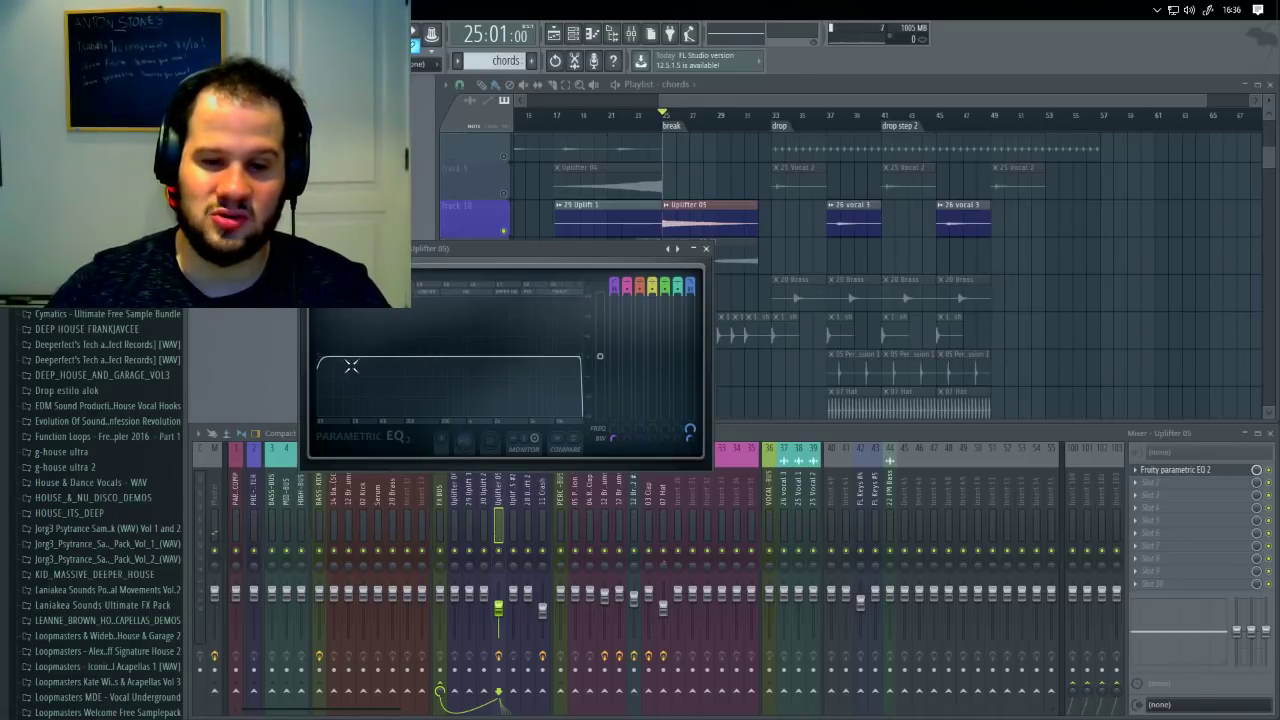
Step: Raise the equalizer's low-cut frequency while playing the uplifter from bar 25, close the equalizer and unsolo the track
{"action": "key", "text": "space"}
{"action": "left_click_drag", "start_coordinate": [329, 360], "coordinate": [465, 356]}
{"action": "key", "text": "space"}
{"action": "key", "text": "space"}
{"action": "key", "text": "space"}
{"action": "key", "text": "space"}
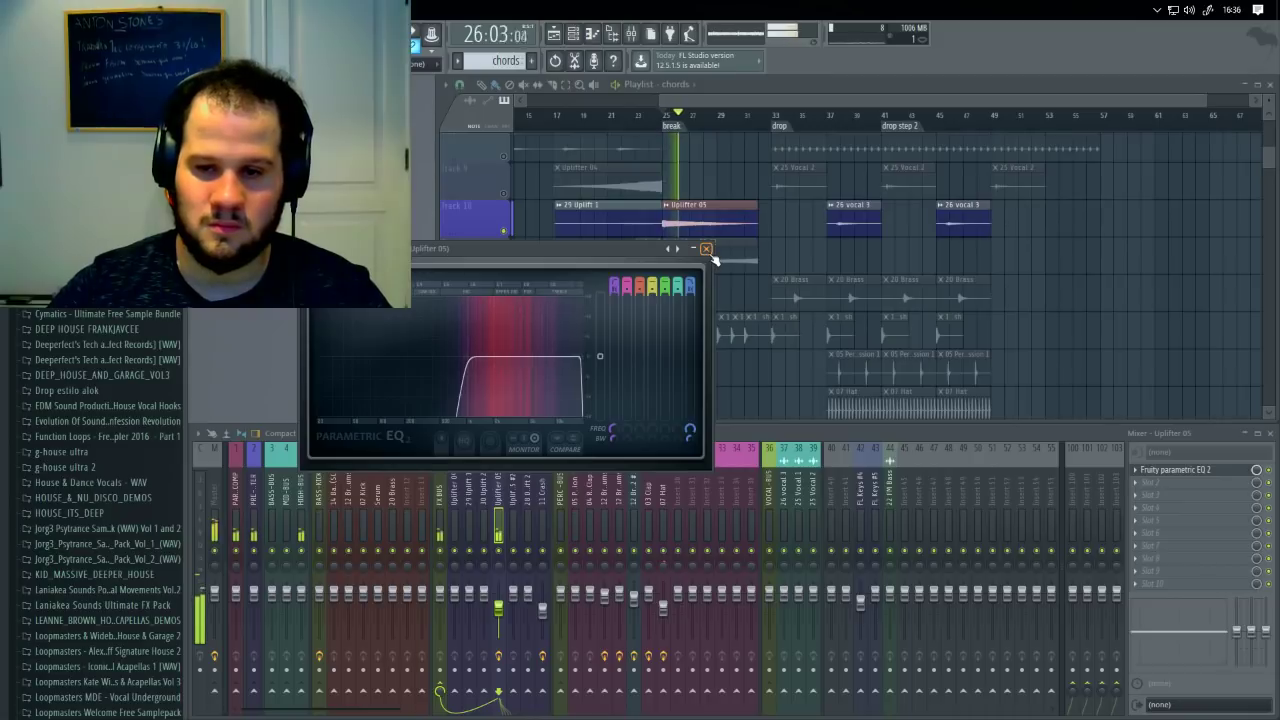
{"action": "key", "text": "space"}
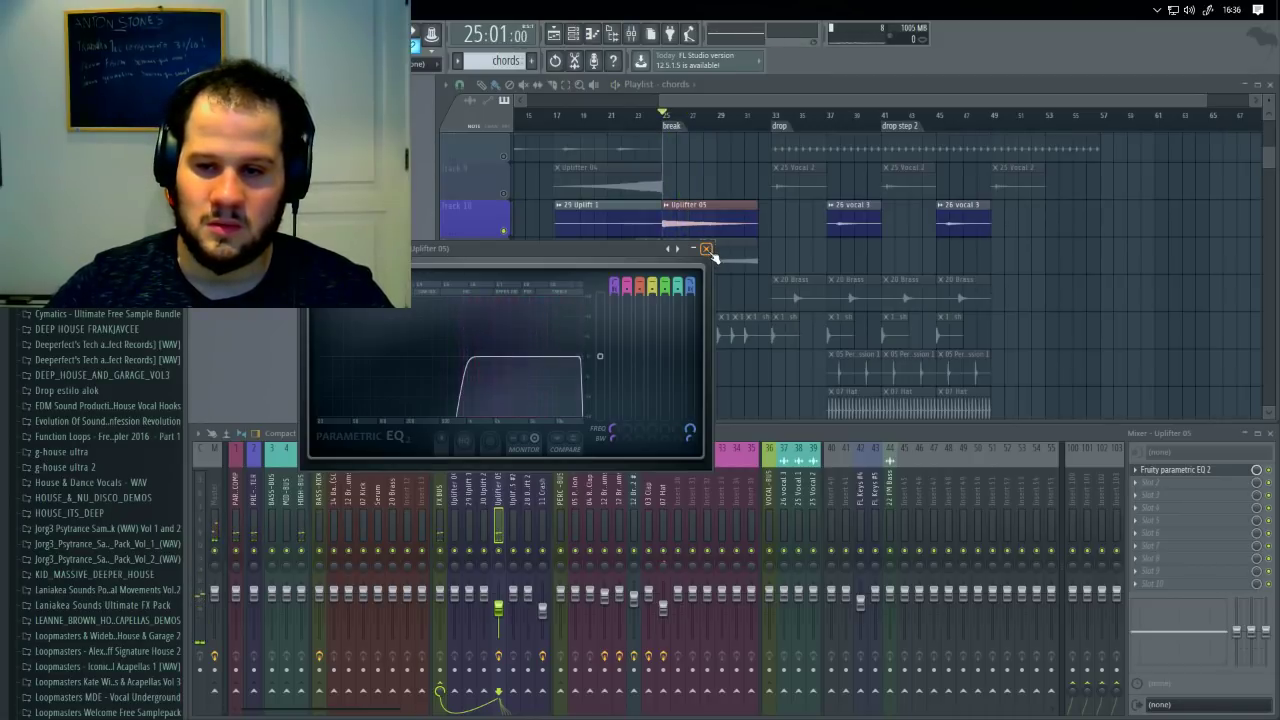
{"action": "left_click", "coordinate": [707, 249]}
{"action": "left_click", "coordinate": [512, 238]}
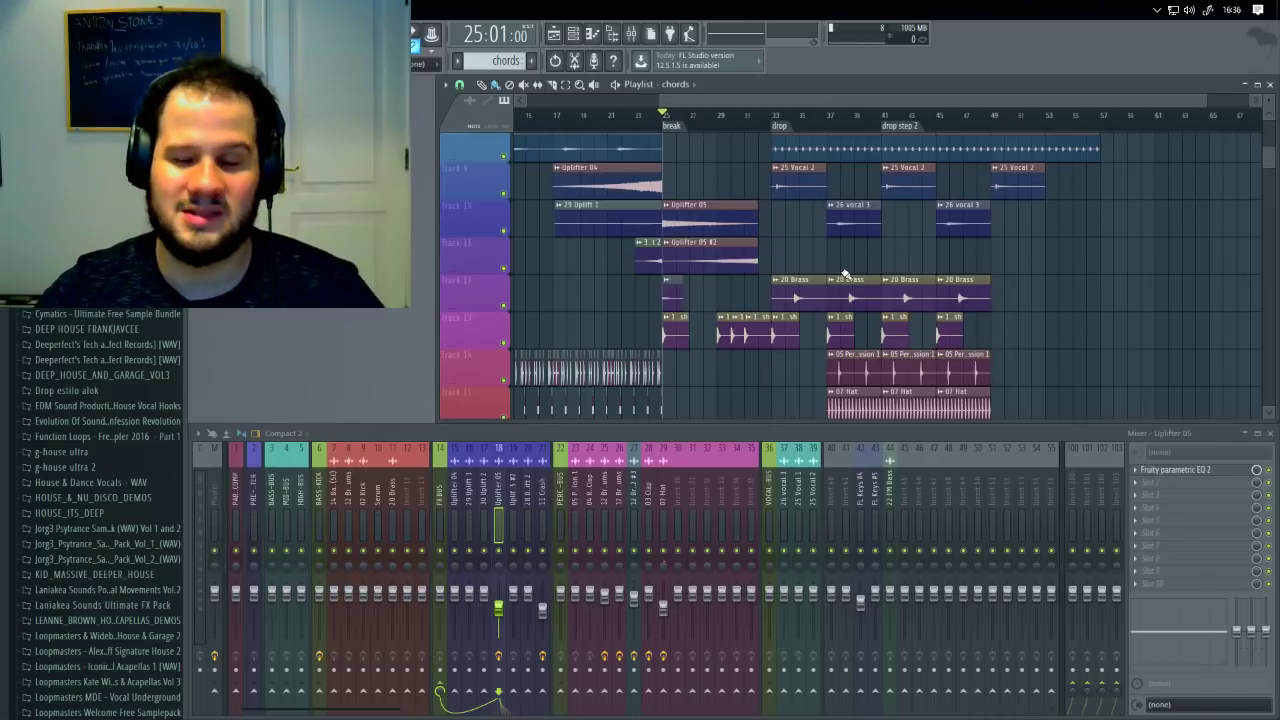
Step: Select bars 45 to 49 in the playlist, solo the kick on track 5 and play the range
{"action": "left_click_drag", "start_coordinate": [801, 235], "coordinate": [652, 343]}
{"action": "left_click_drag", "start_coordinate": [688, 140], "coordinate": [663, 235]}
{"action": "left_click_drag", "start_coordinate": [603, 116], "coordinate": [704, 125]}
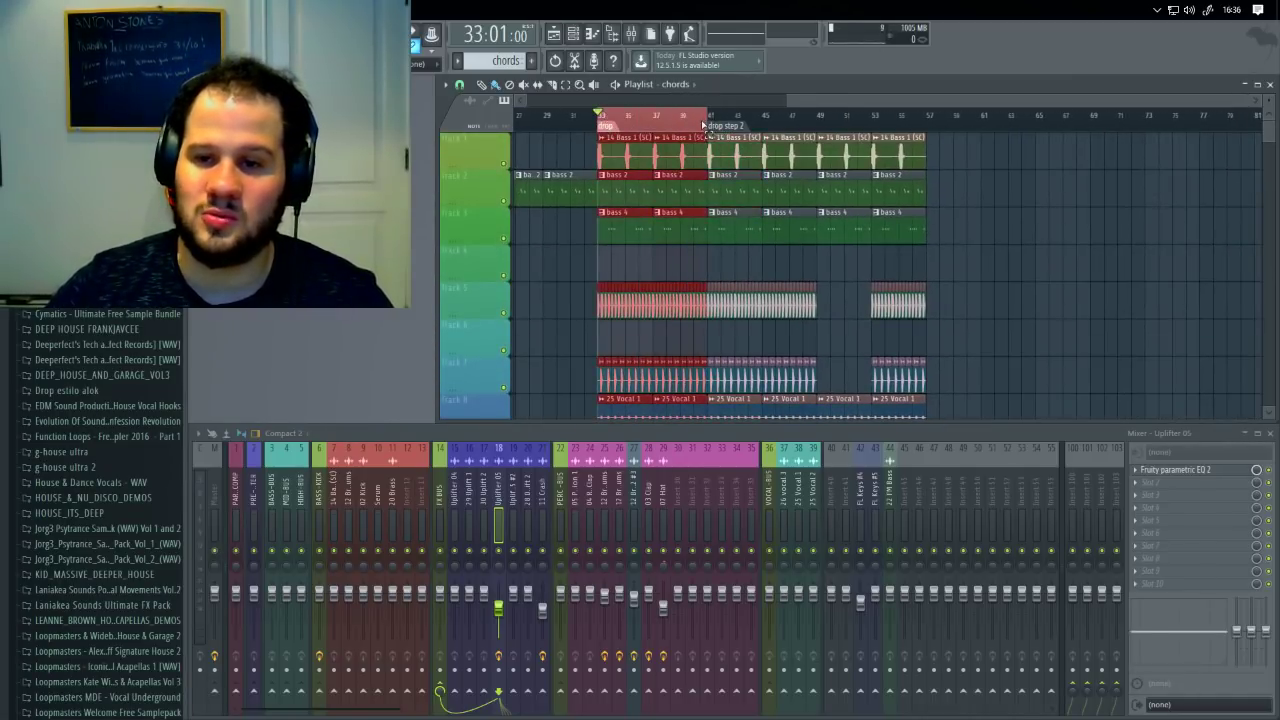
{"action": "double_click", "coordinate": [888, 126]}
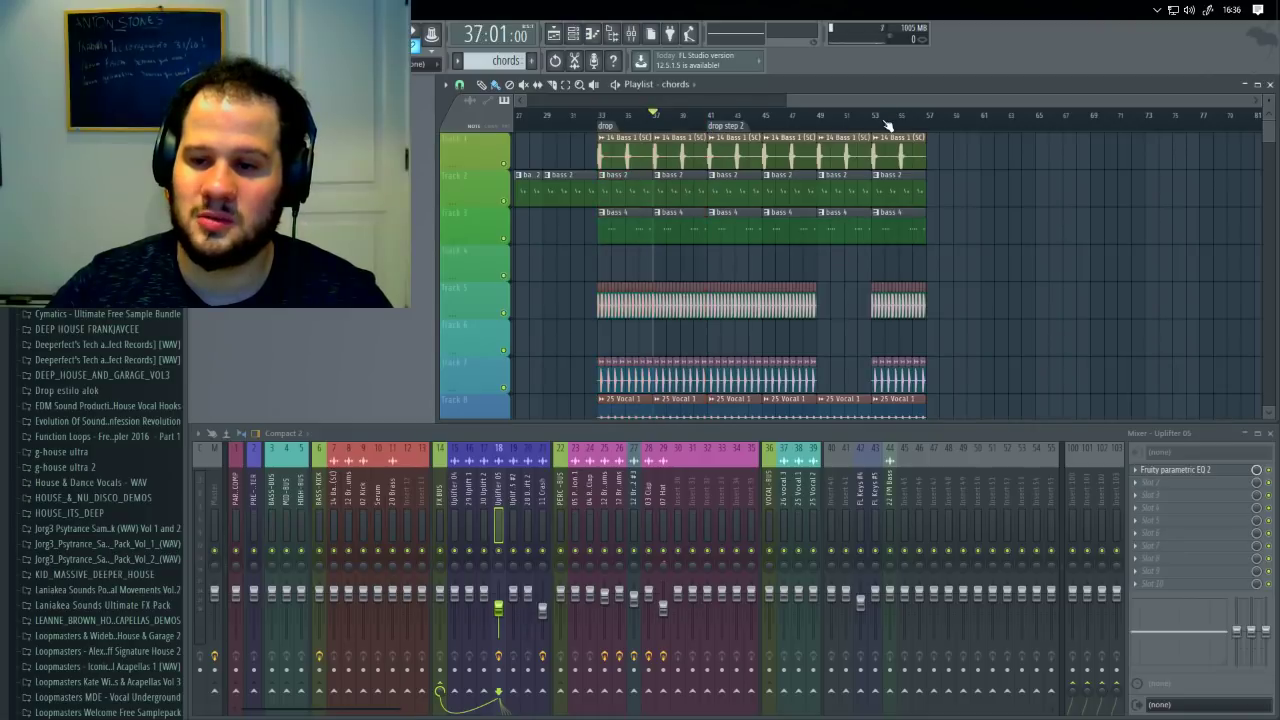
{"action": "left_click", "coordinate": [765, 114]}
{"action": "left_click_drag", "start_coordinate": [766, 116], "coordinate": [802, 117]}
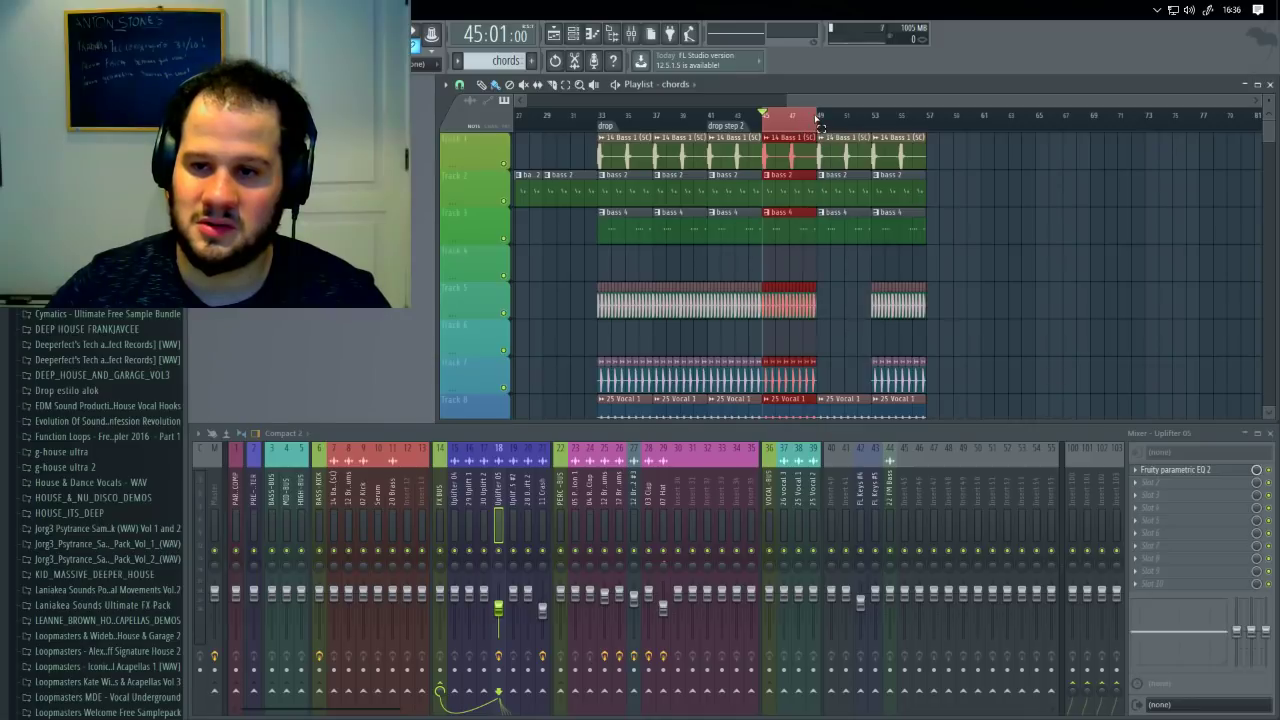
{"action": "right_click", "coordinate": [504, 313]}
{"action": "key", "text": "space"}
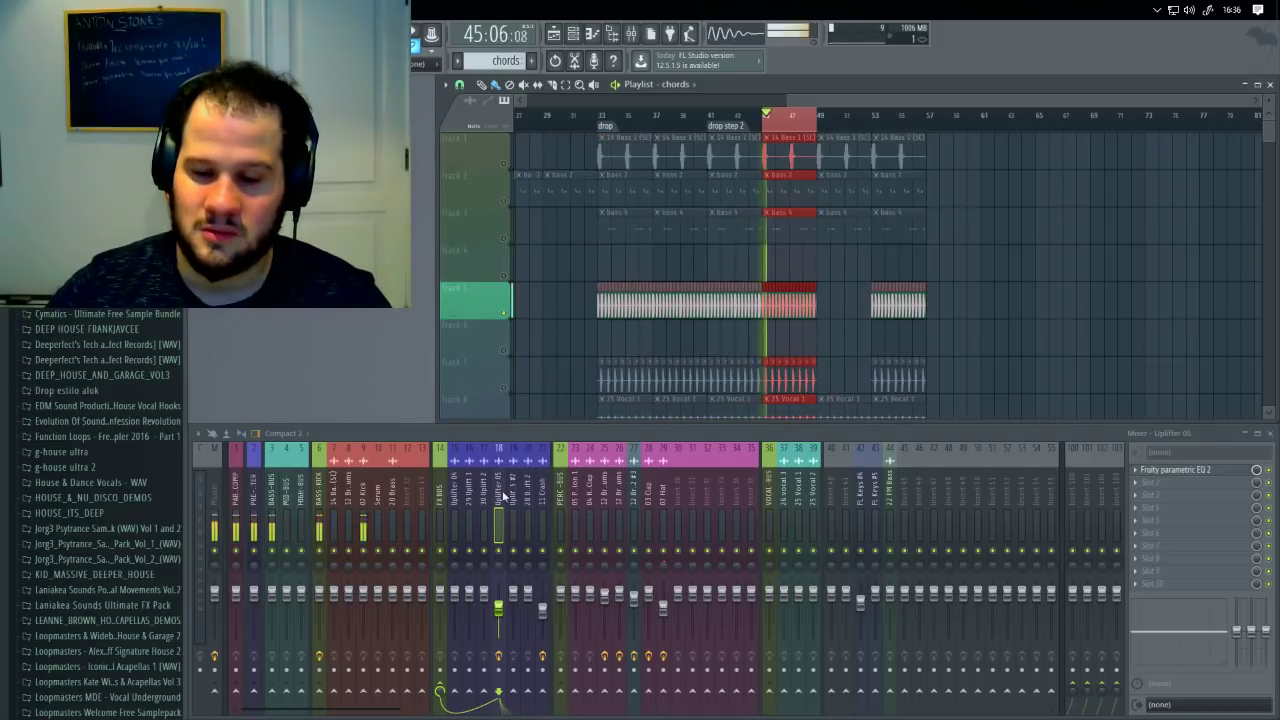
{"action": "key", "text": "space"}
Step: Add Fruity Love Philter to the 02 Kick mixer channel and try its filter level faders while playing the kick
{"action": "left_click", "coordinate": [364, 511]}
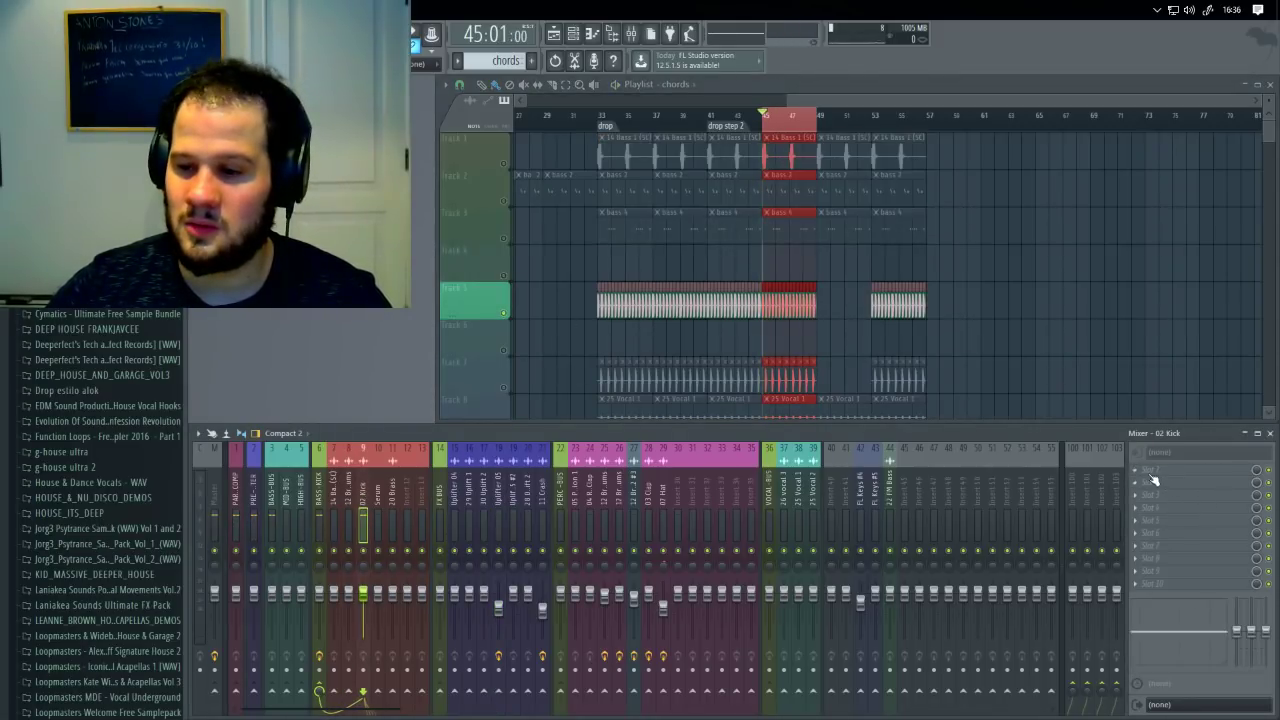
{"action": "left_click", "coordinate": [1153, 481]}
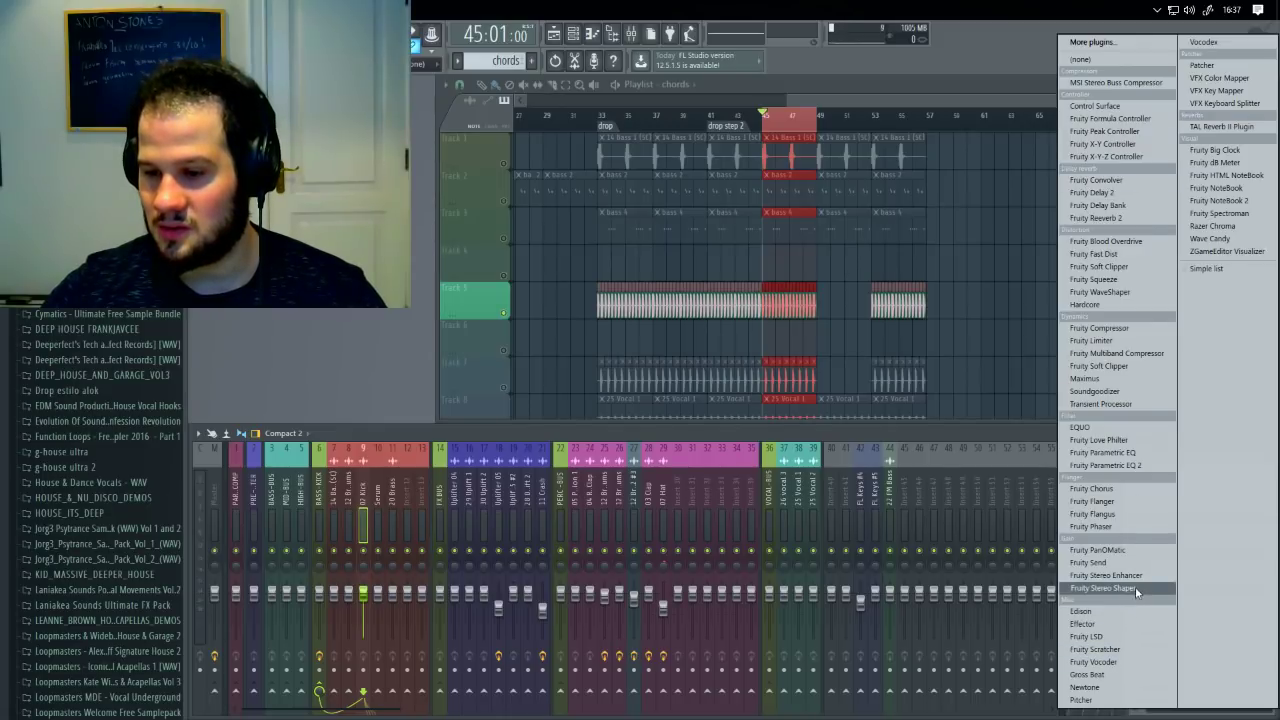
{"action": "left_click", "coordinate": [1104, 440]}
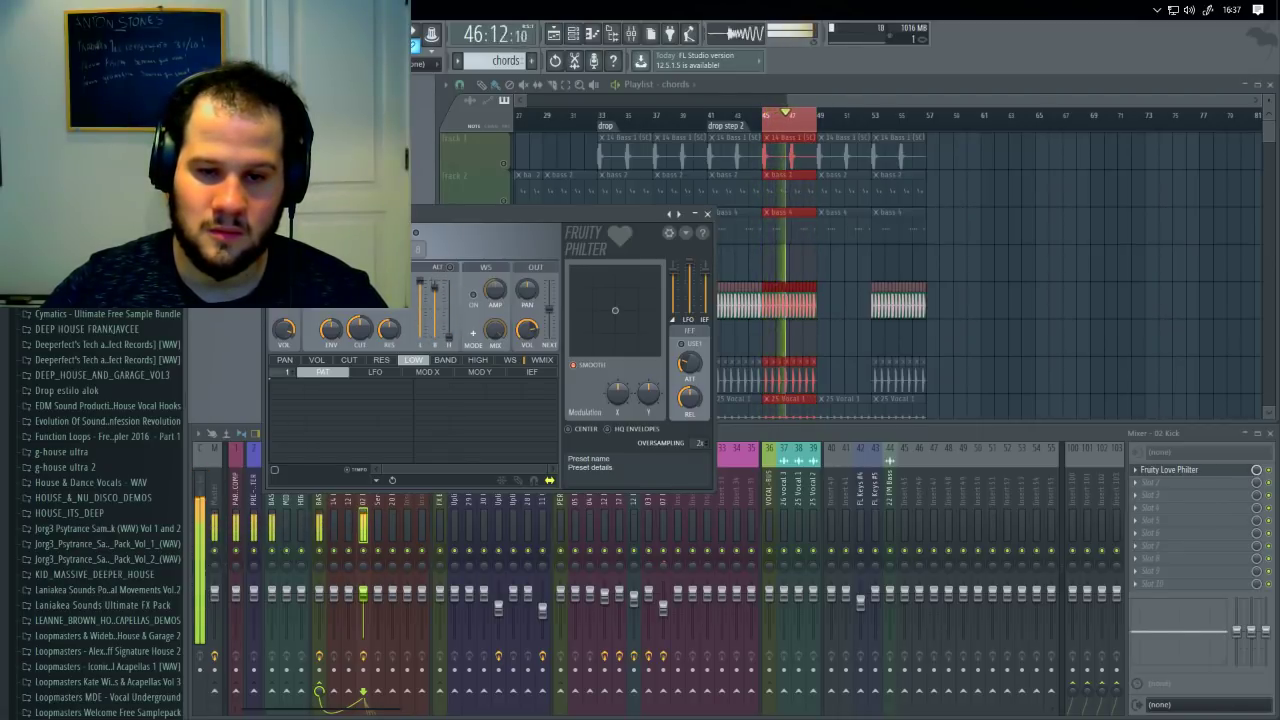
{"action": "key", "text": "space"}
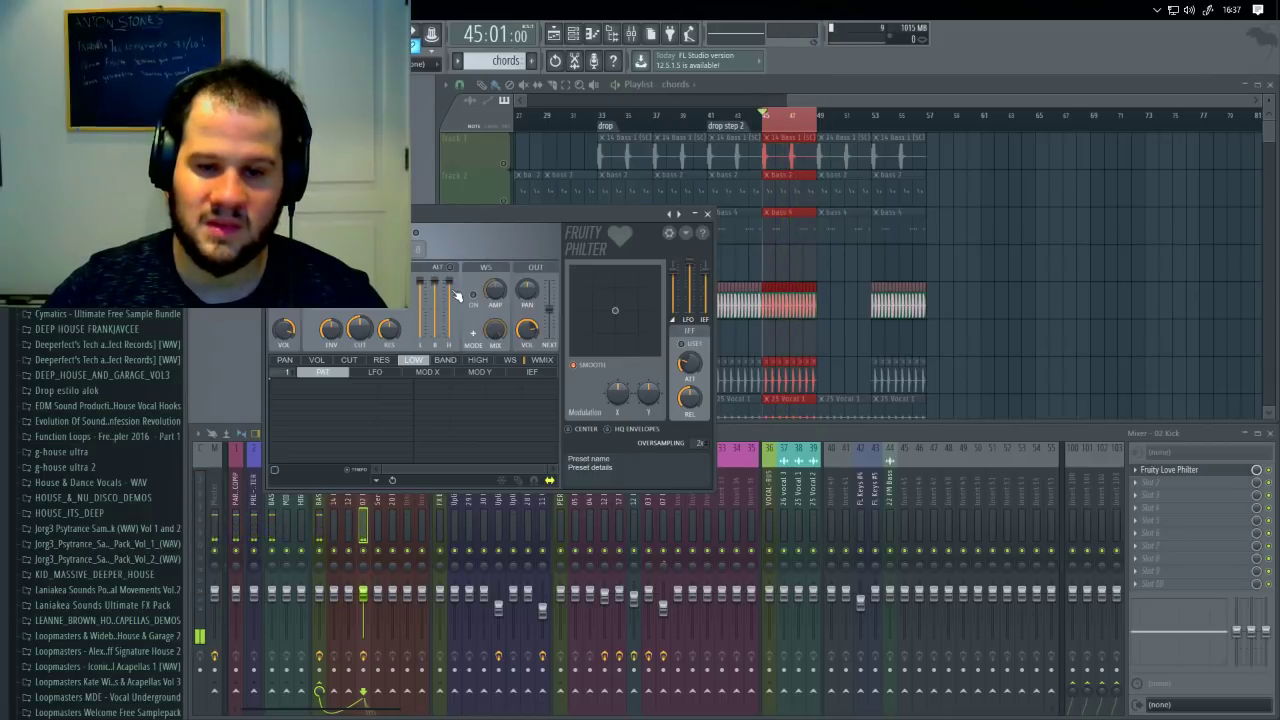
Step: Create an automation clip for the Love Philter High level over bars 45 to 49 and make its curve fall
{"action": "right_click", "coordinate": [443, 285]}
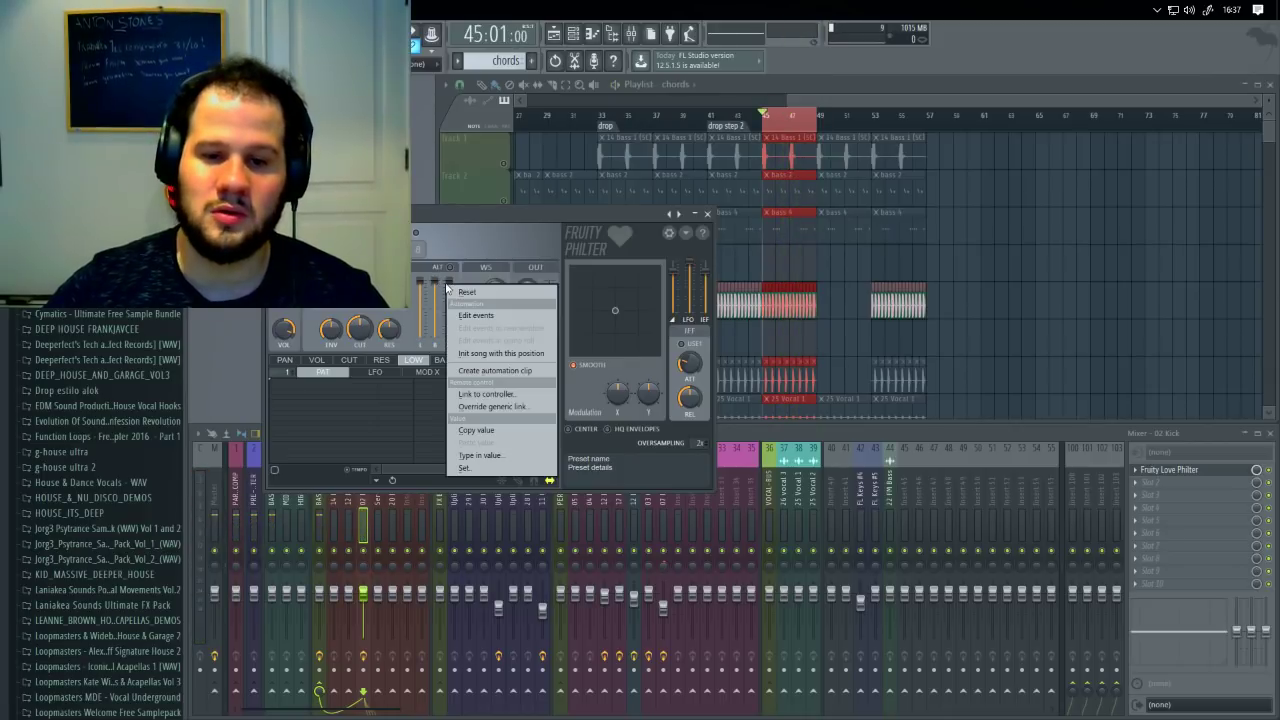
{"action": "left_click", "coordinate": [534, 371]}
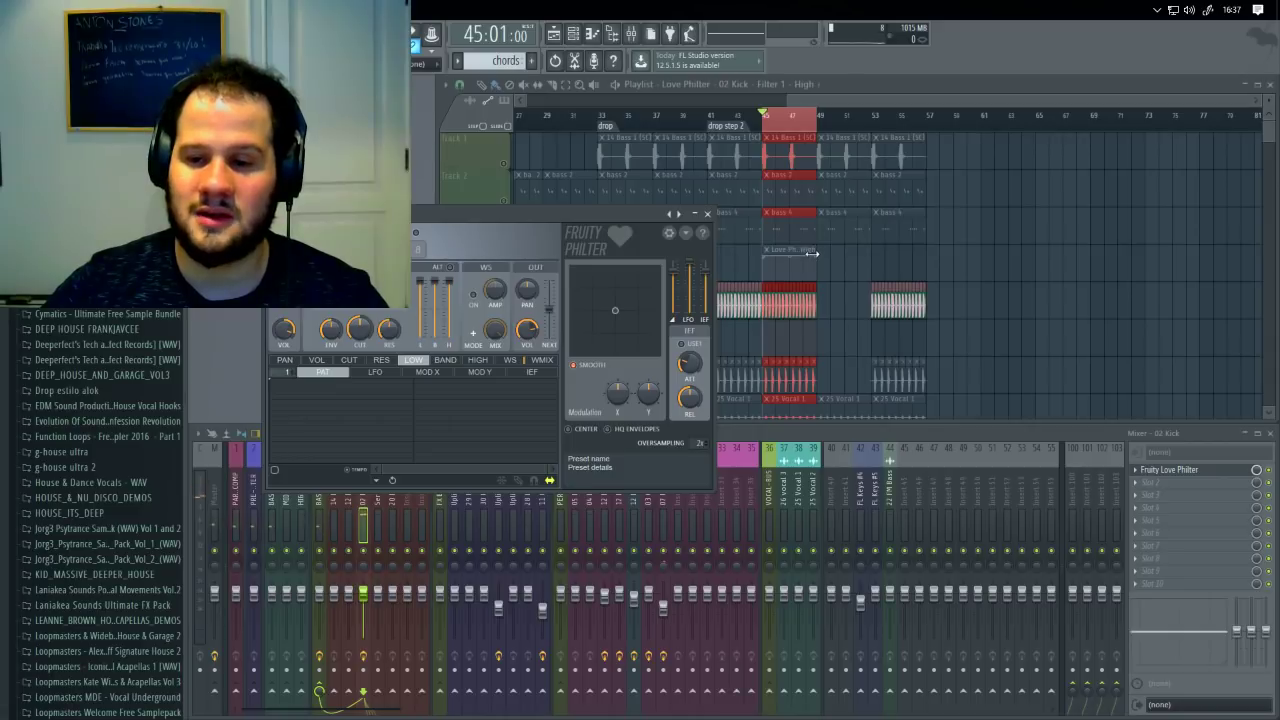
{"action": "left_click", "coordinate": [822, 266]}
Step: Create an automation clip for the Love Philter Band level over bars 45 to 49 and make its curve fall
{"action": "left_click", "coordinate": [428, 229]}
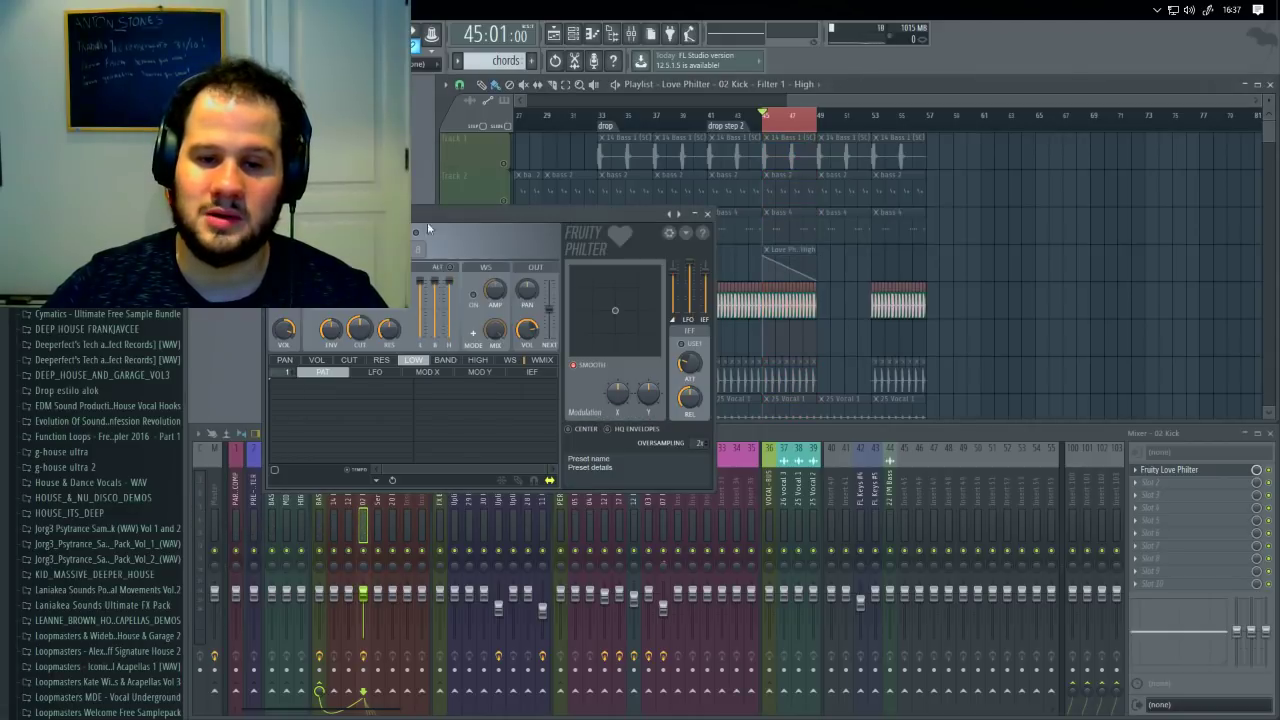
{"action": "right_click", "coordinate": [440, 318]}
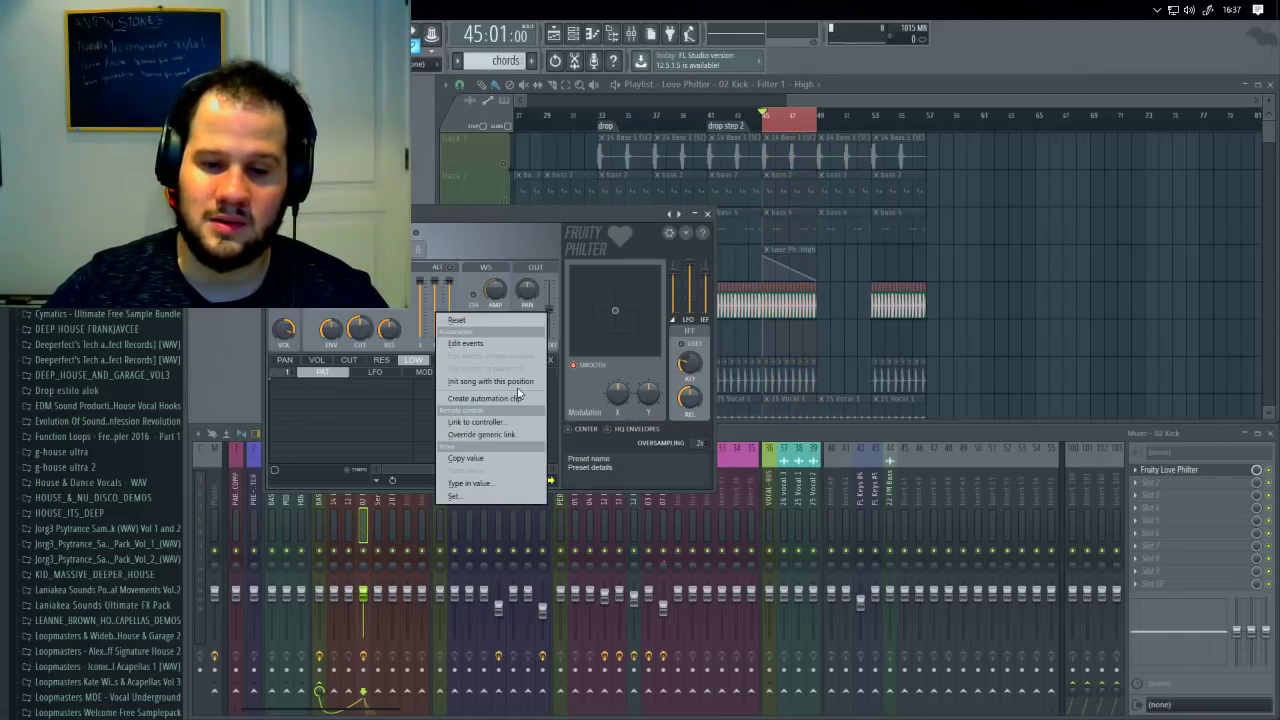
{"action": "left_click", "coordinate": [510, 400]}
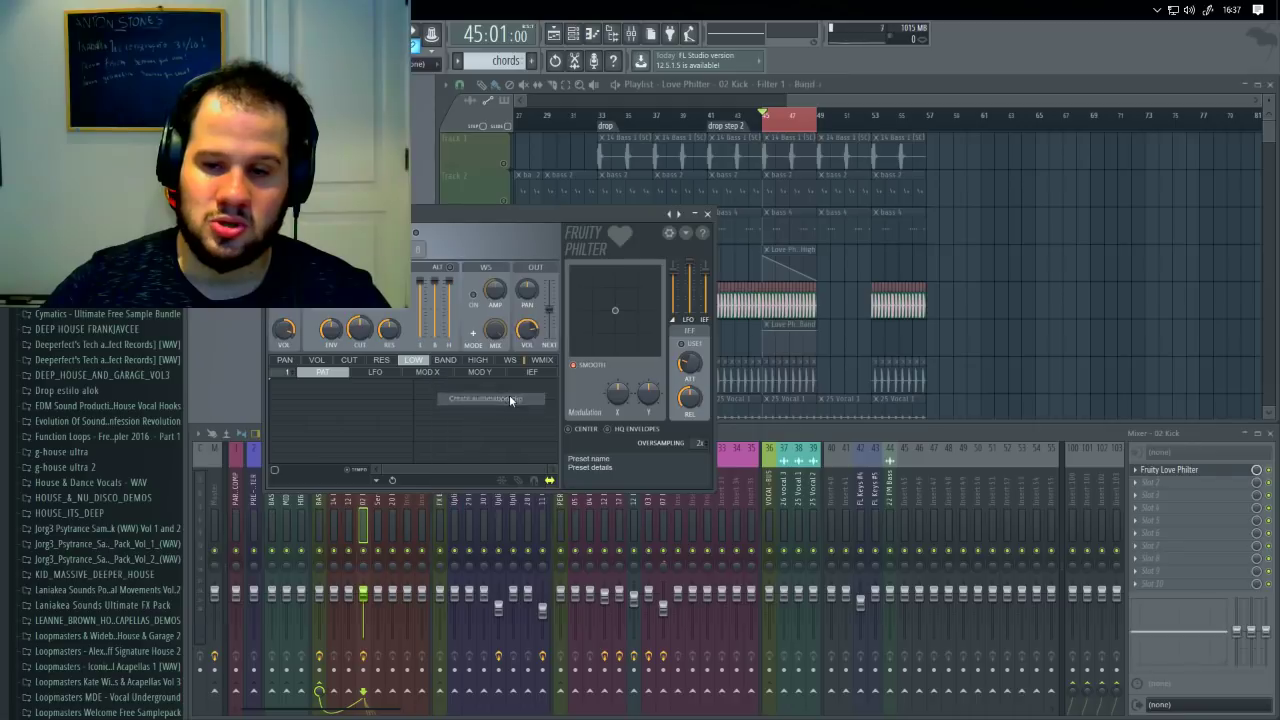
{"action": "left_click", "coordinate": [820, 335]}
Step: Solo automation tracks 4 and 6 with the kick, play the filter sweep, close Love Philter and unsolo all tracks
{"action": "left_click", "coordinate": [506, 277]}
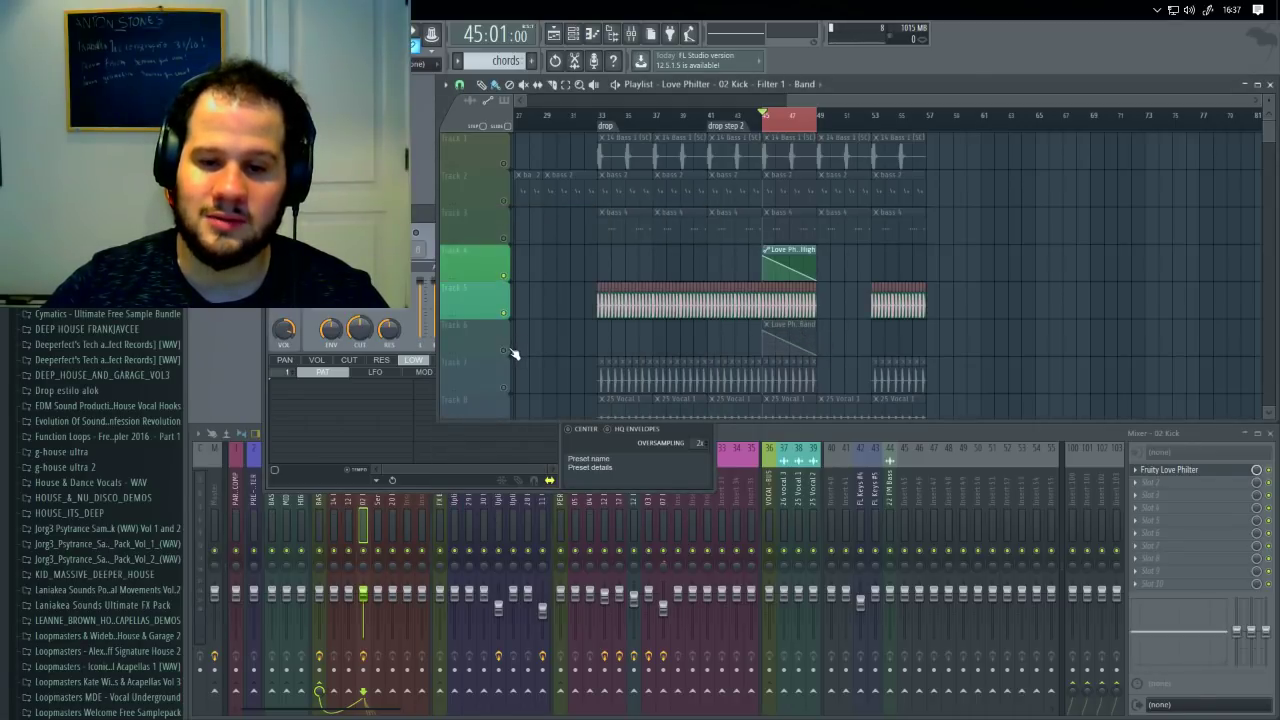
{"action": "left_click", "coordinate": [505, 350]}
{"action": "key", "text": "space"}
{"action": "left_click", "coordinate": [424, 214]}
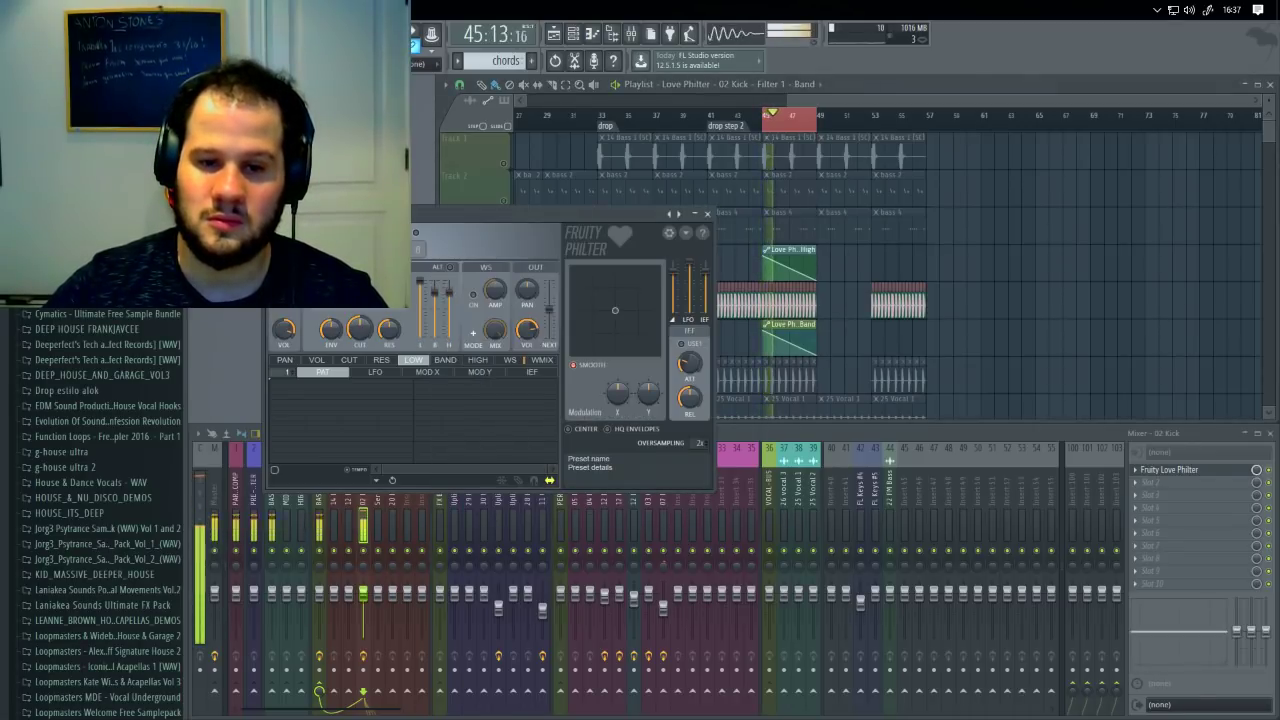
{"action": "left_click", "coordinate": [708, 215]}
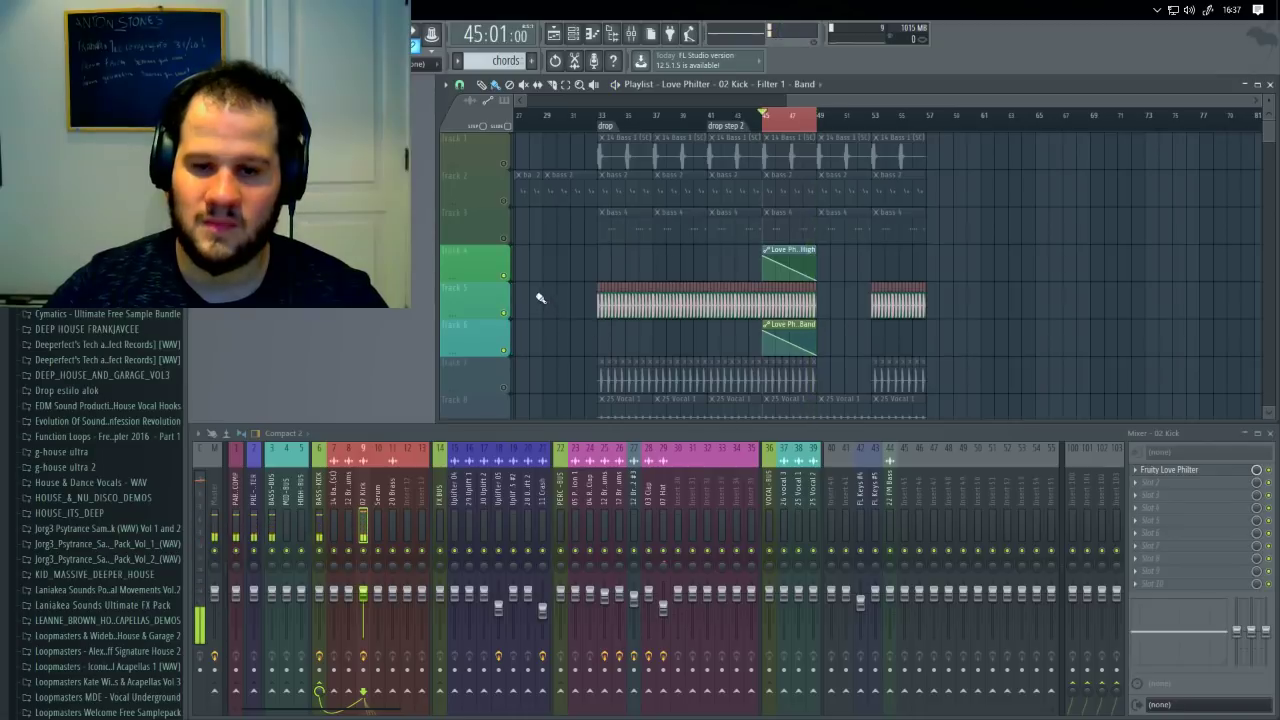
{"action": "right_click", "coordinate": [505, 278]}
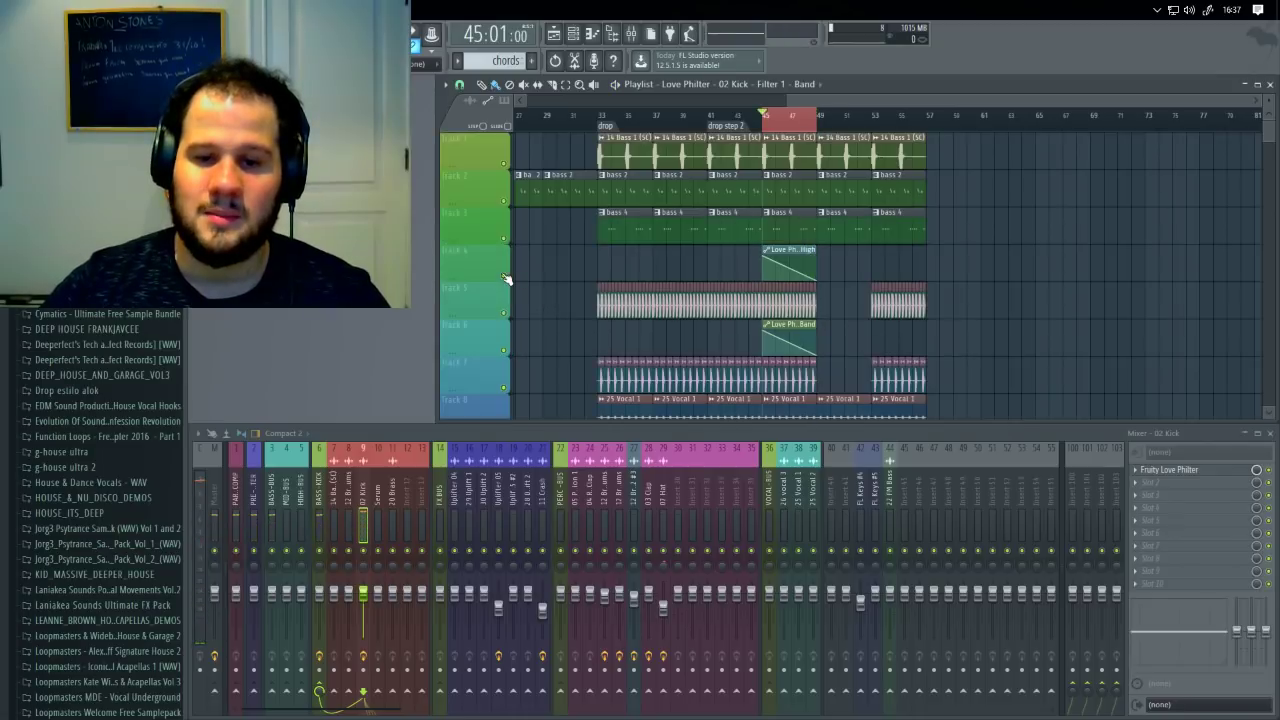
Step: Copy the High and Band automation clips to bar 53 on tracks 4 and 6 and clear the time selection
{"action": "left_click", "coordinate": [871, 256]}
{"action": "left_click", "coordinate": [810, 324]}
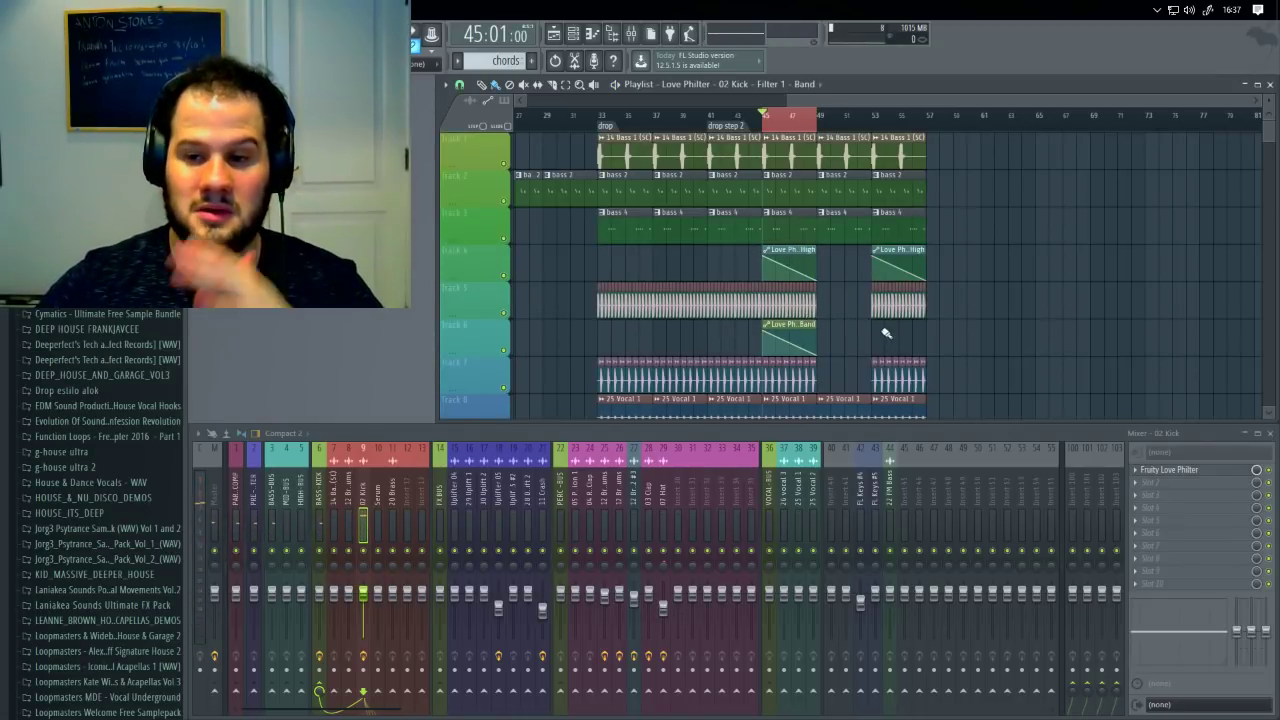
{"action": "left_click", "coordinate": [886, 333]}
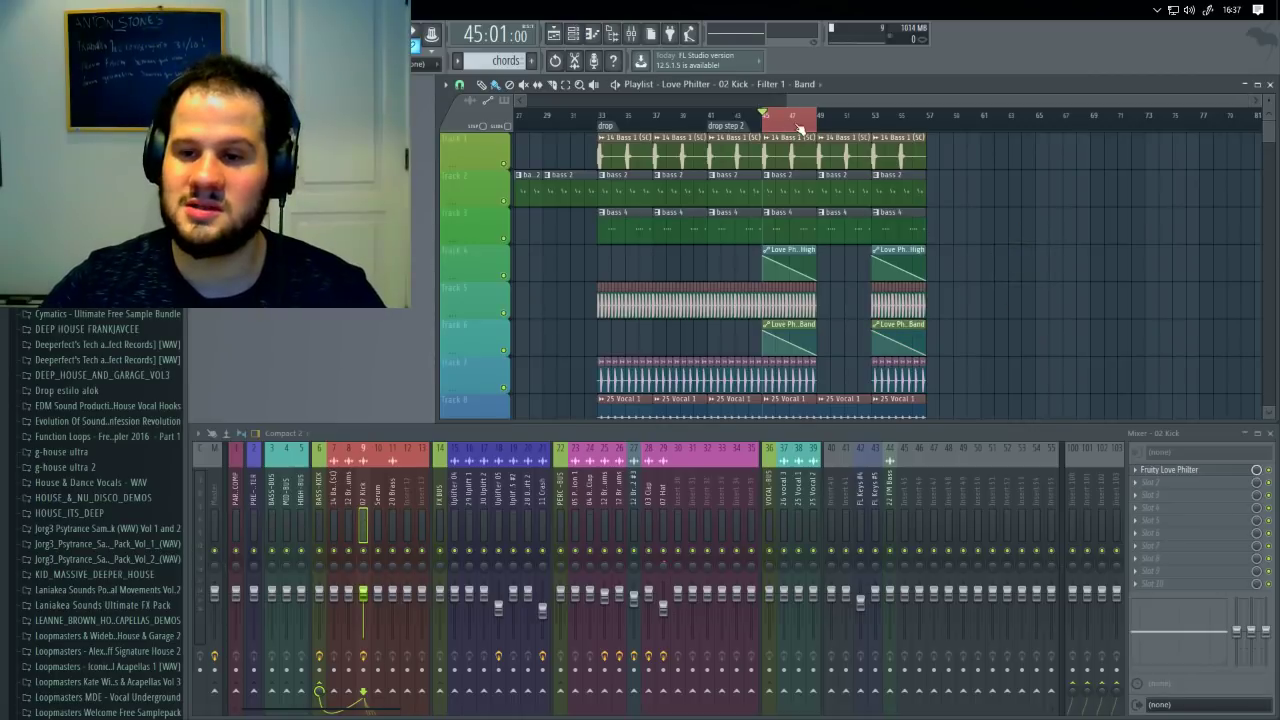
{"action": "left_click", "coordinate": [798, 125]}
Step: Try the Band automation clip at bar 33, remove it and delete both automation clip copies at bar 53
{"action": "left_click_drag", "start_coordinate": [880, 100], "coordinate": [759, 100]}
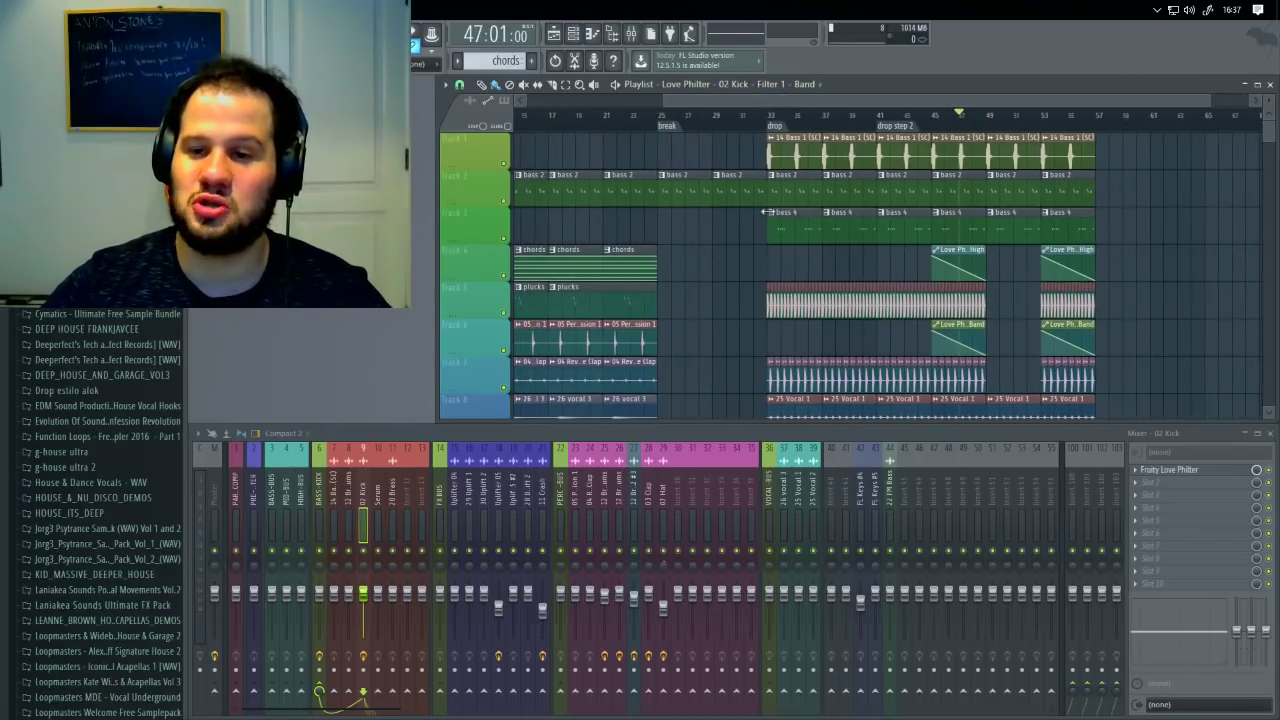
{"action": "left_click", "coordinate": [775, 268]}
{"action": "left_click", "coordinate": [780, 334]}
{"action": "right_click", "coordinate": [786, 325]}
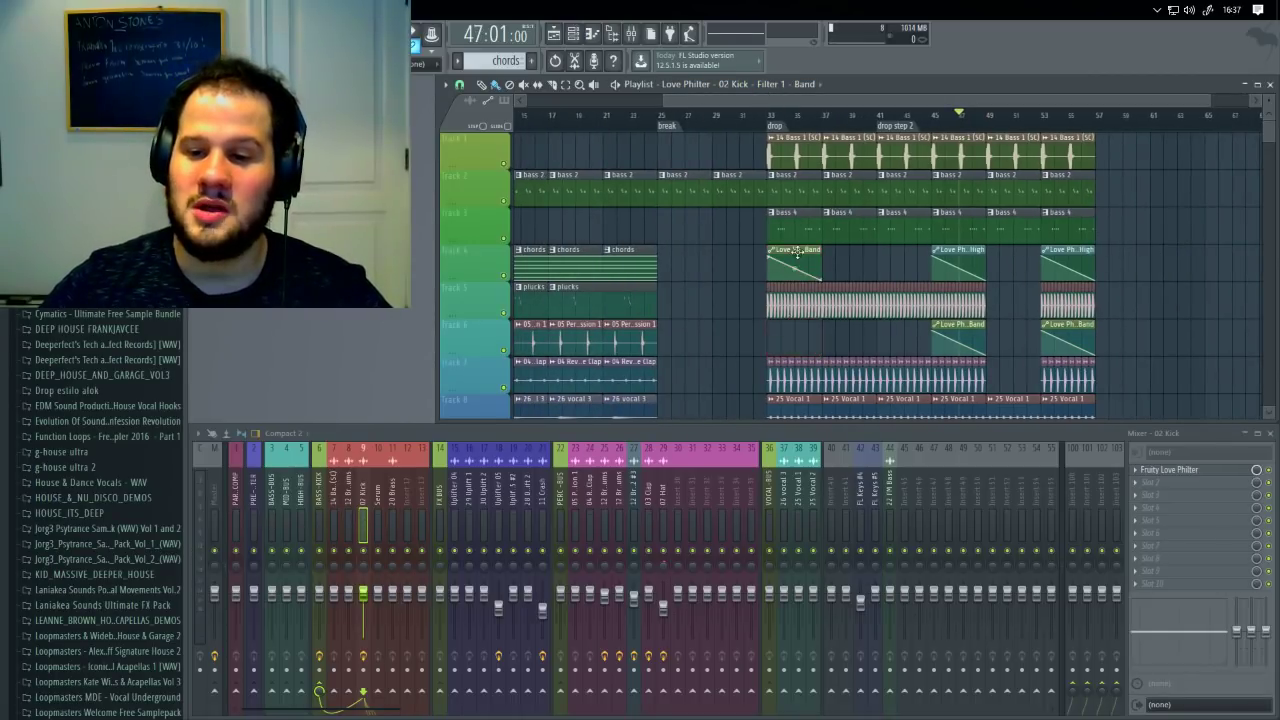
{"action": "right_click", "coordinate": [805, 251]}
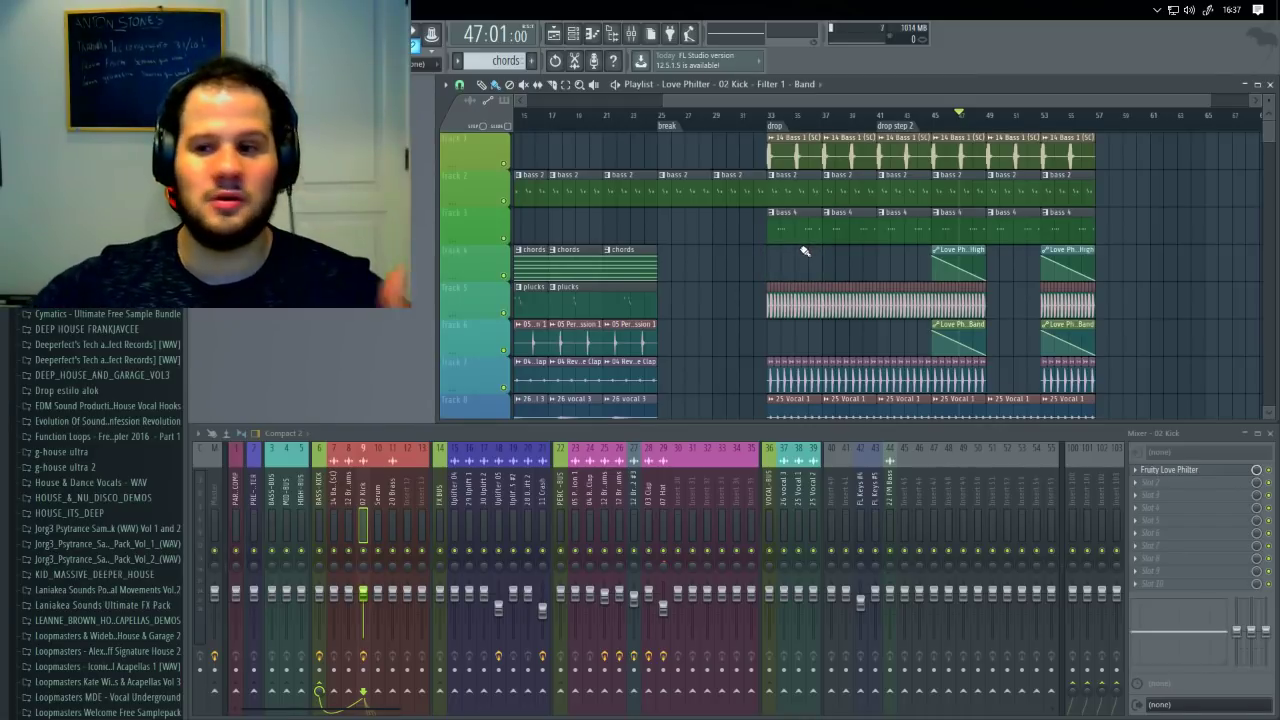
{"action": "right_click", "coordinate": [1078, 262]}
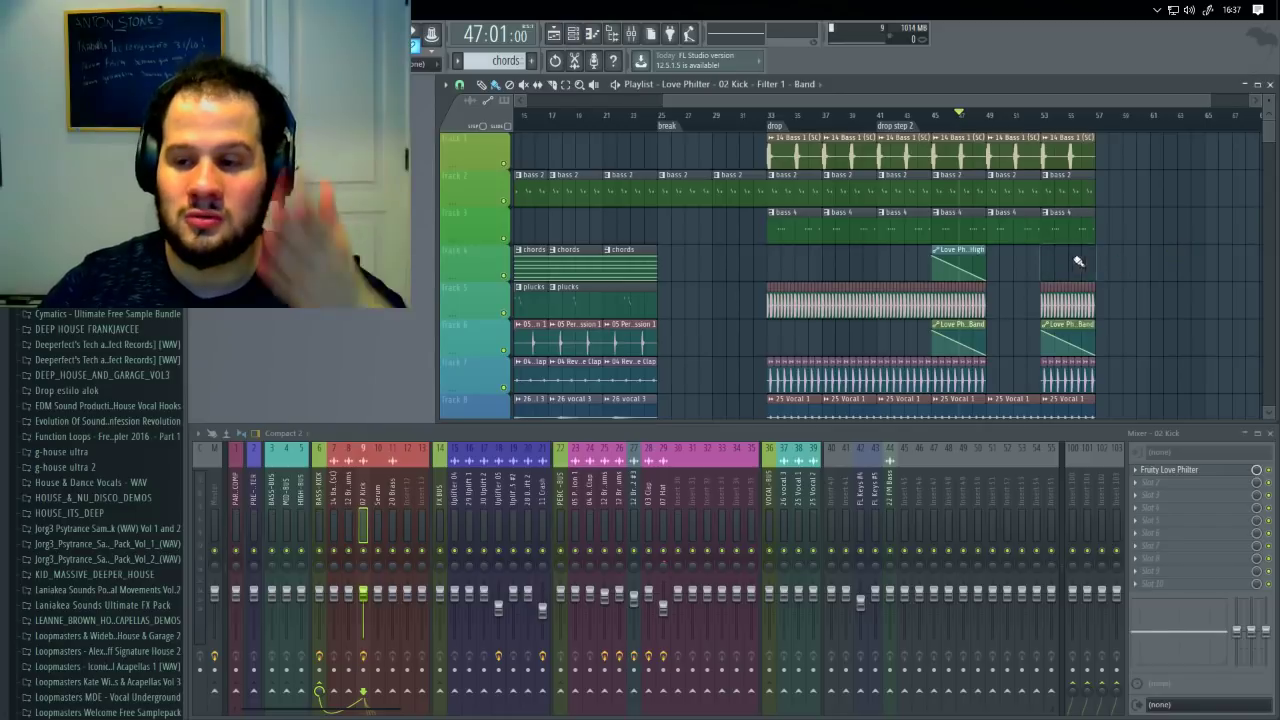
{"action": "right_click", "coordinate": [1088, 330]}
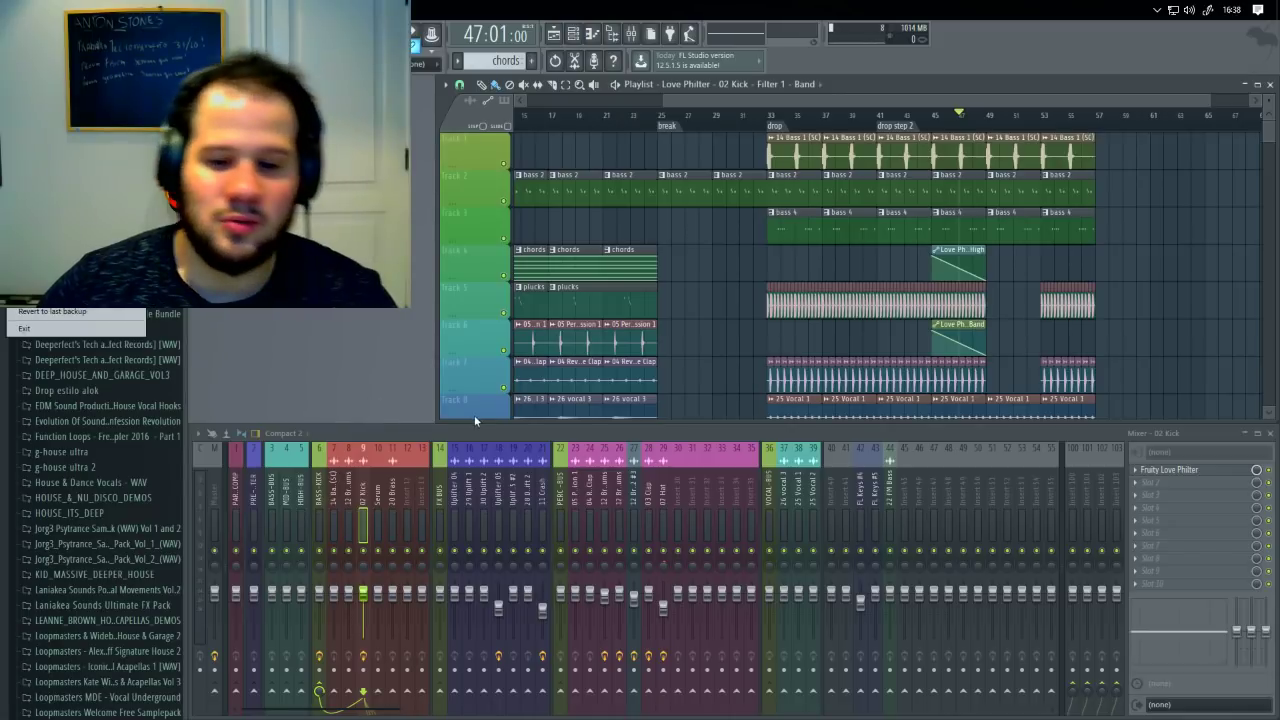
Step: Play the drop from bar 33 in the full mix
{"action": "scroll", "coordinate": [570, 222], "scroll_direction": "down", "scroll_amount": 1}
{"action": "scroll", "coordinate": [570, 222], "scroll_direction": "down", "scroll_amount": 1}
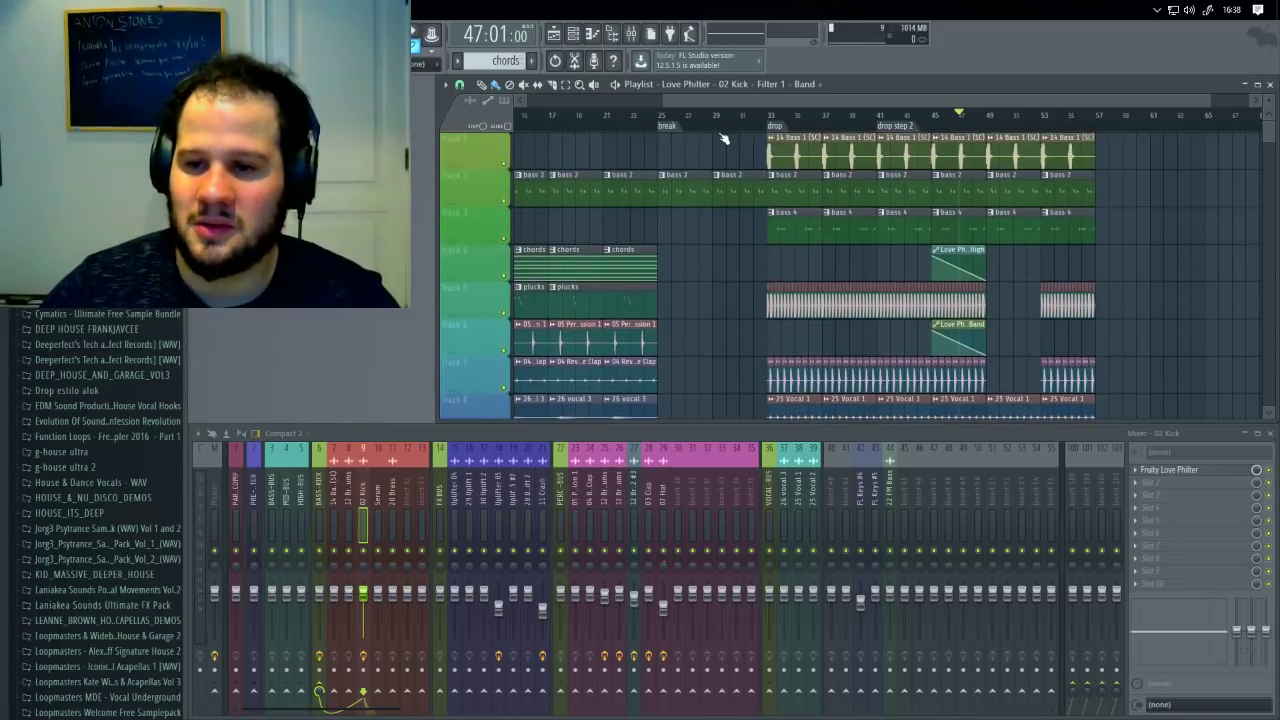
{"action": "scroll", "coordinate": [573, 237], "scroll_direction": "down", "scroll_amount": 1}
{"action": "scroll", "coordinate": [573, 237], "scroll_direction": "down", "scroll_amount": 4}
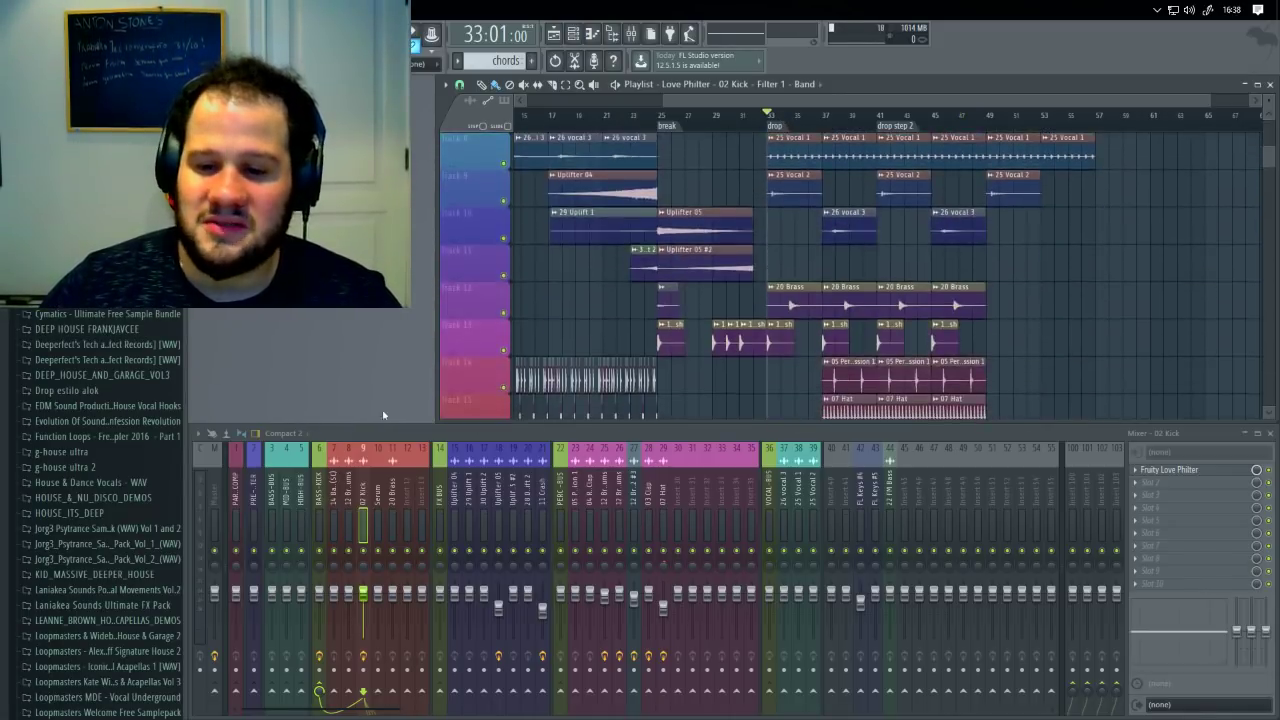
{"action": "key", "text": "space"}
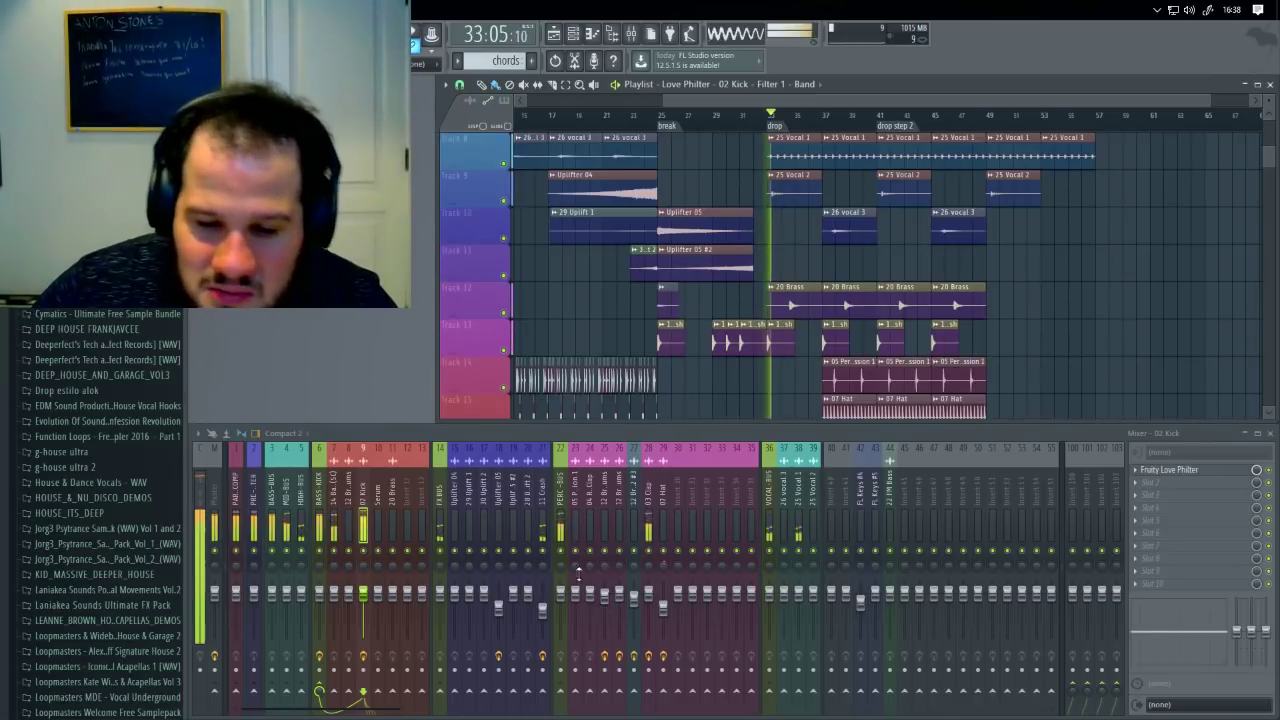
Step: Lower the volume faders of the 03 Clap, 04 Reverse Clap and Serum mixer tracks while playing the drop from bar 33
{"action": "left_click", "coordinate": [648, 600]}
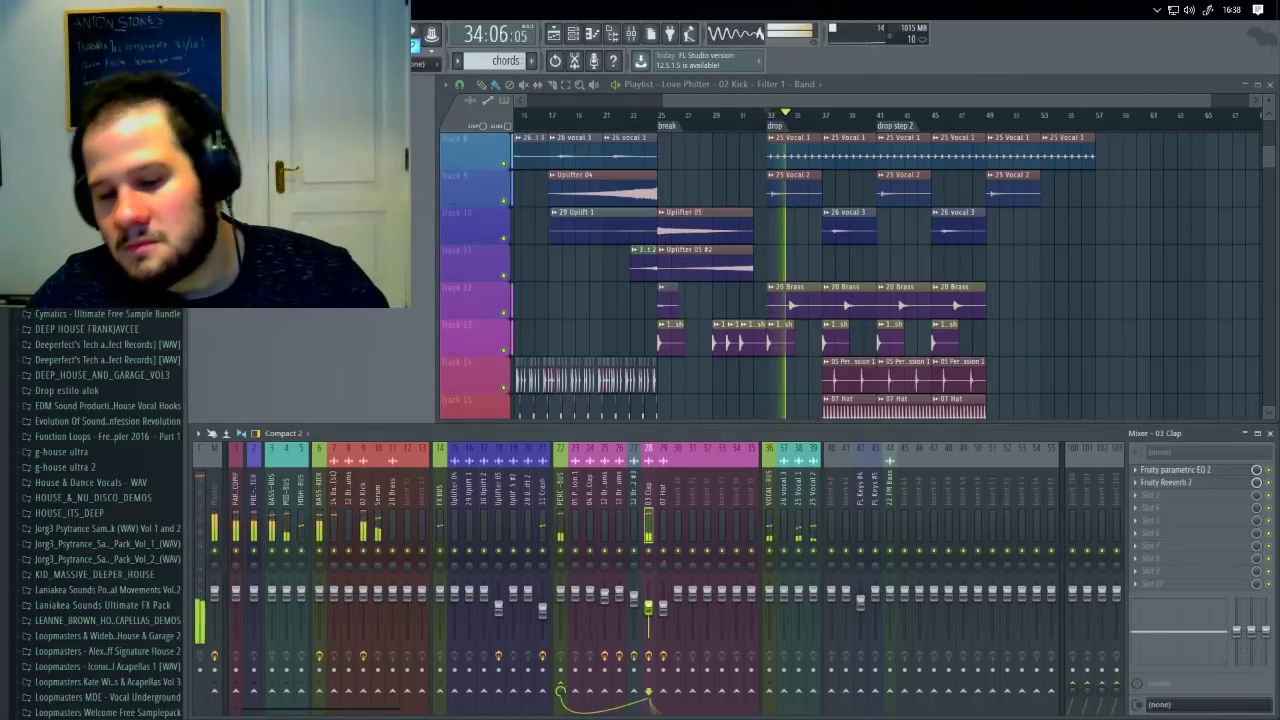
{"action": "key", "text": "space"}
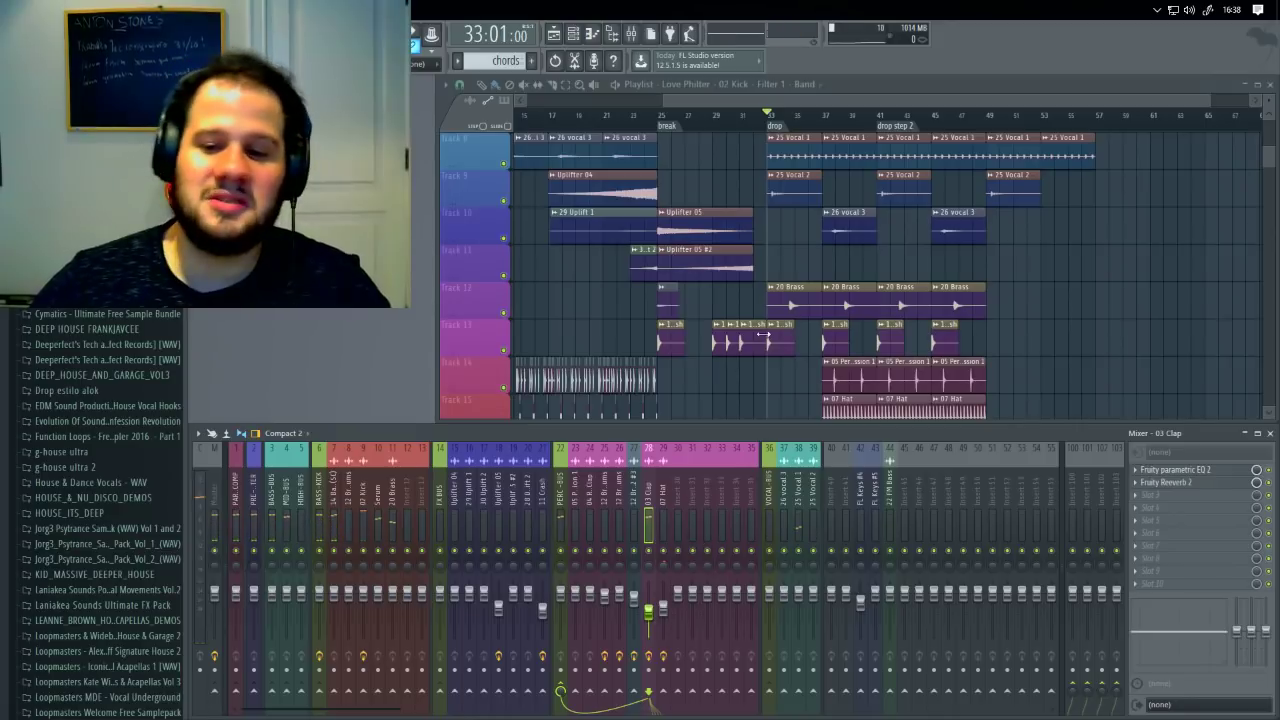
{"action": "key", "text": "space"}
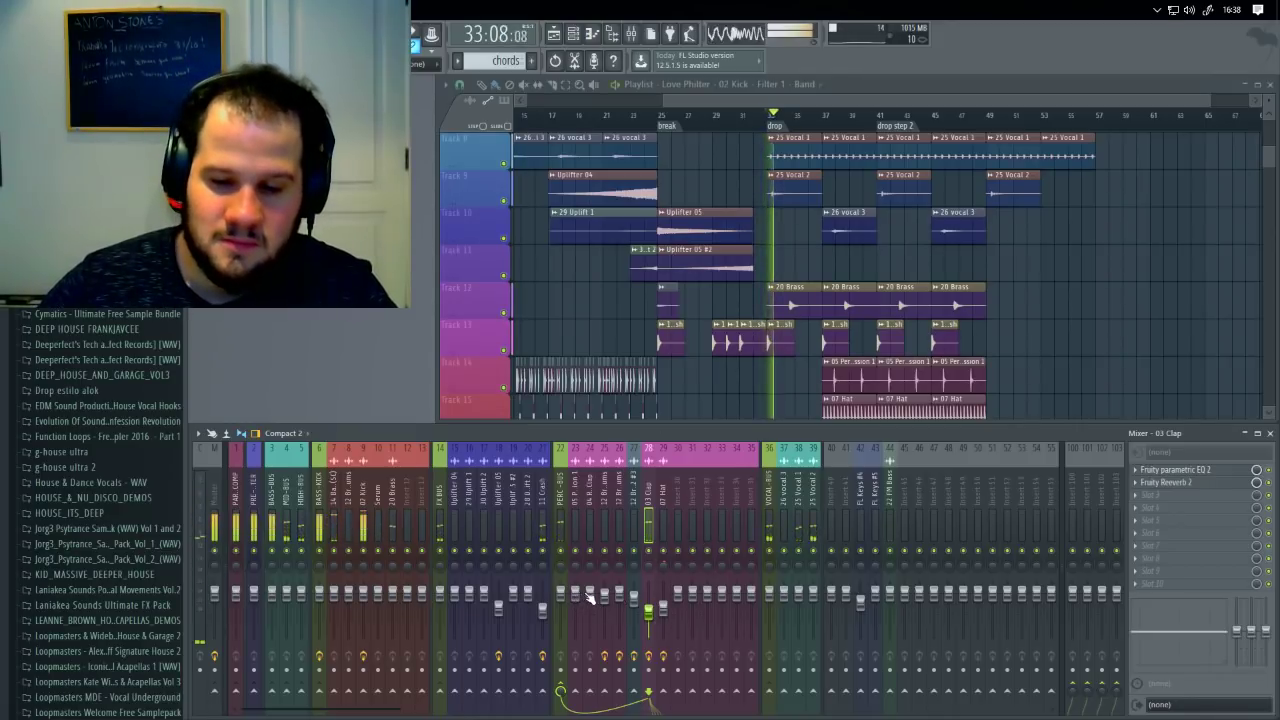
{"action": "left_click", "coordinate": [590, 598]}
{"action": "left_click", "coordinate": [378, 598]}
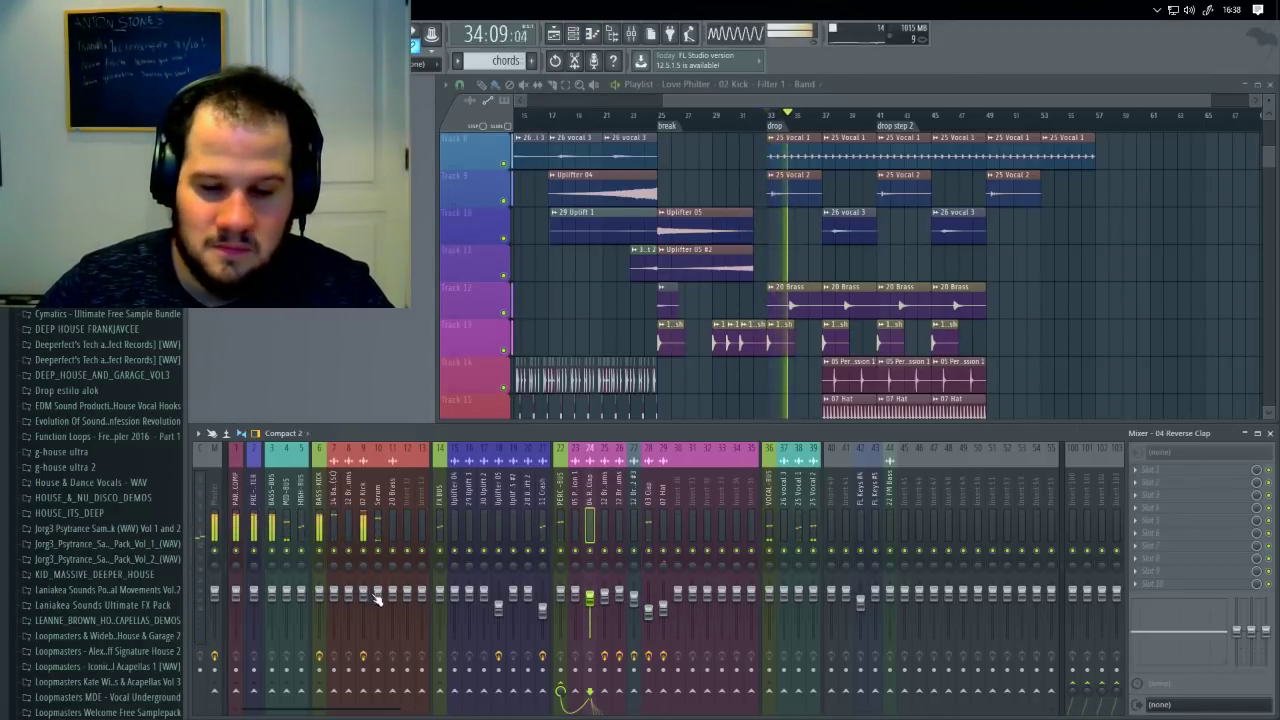
{"action": "key", "text": "space"}
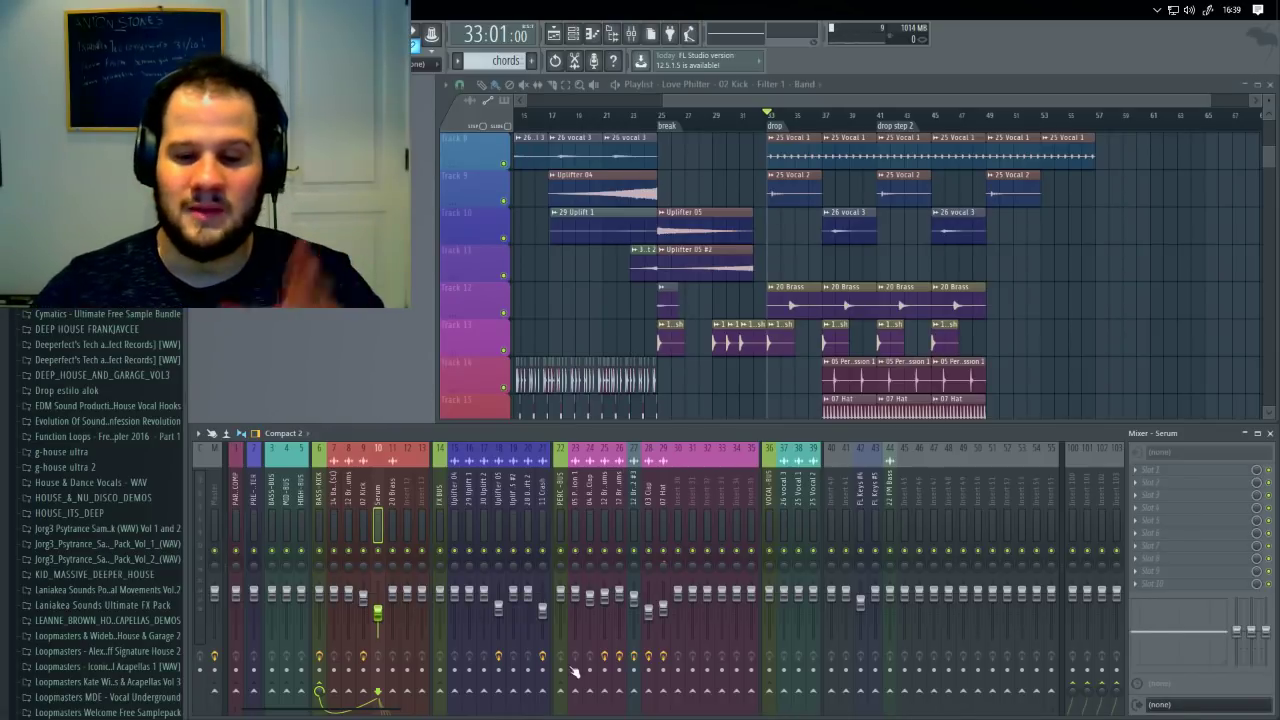
Step: Select the PRE-MASTER and PARALLEL-COMP mixer tracks in turn and play the song from bar 31 into the drop
{"action": "left_click", "coordinate": [607, 608]}
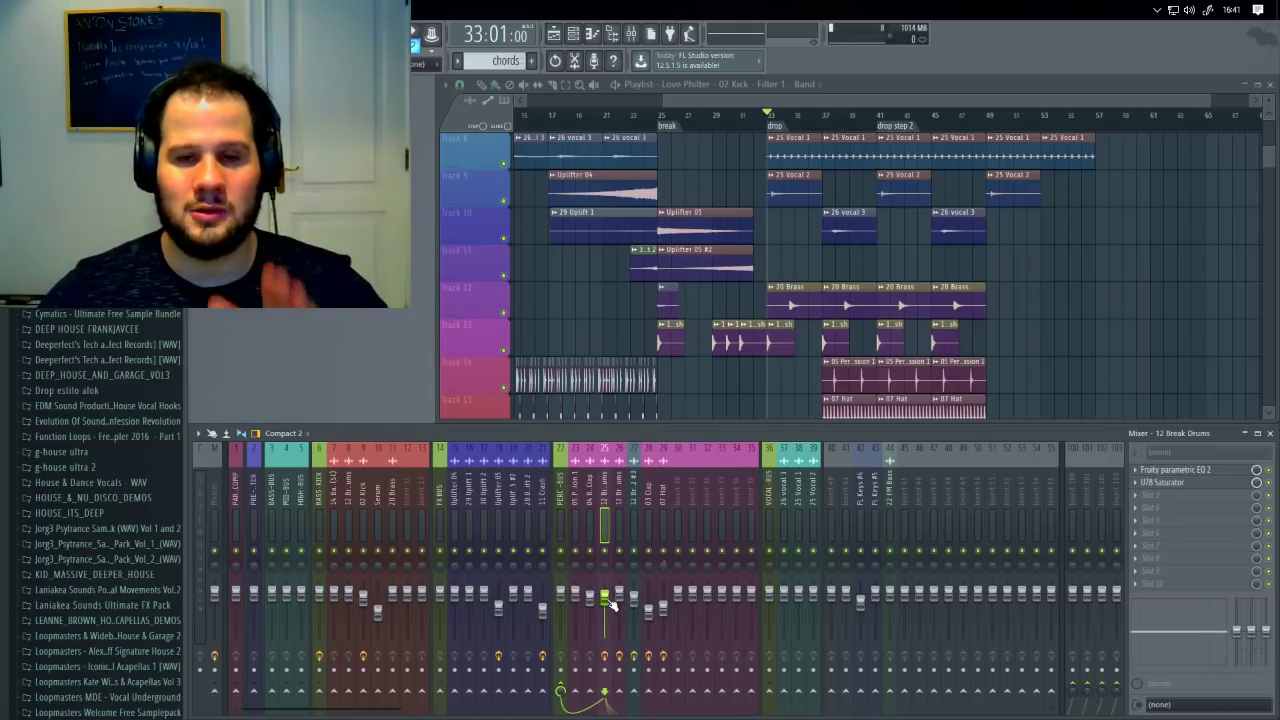
{"action": "left_click", "coordinate": [254, 498]}
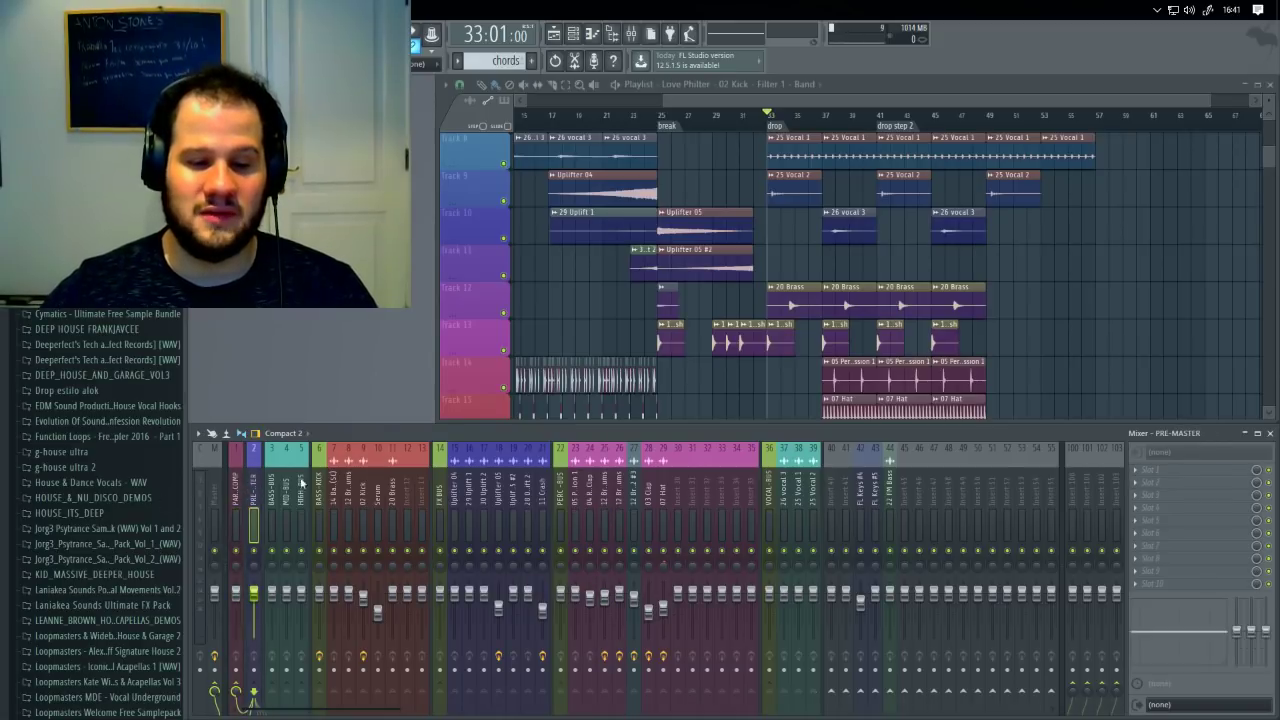
{"action": "left_click", "coordinate": [236, 498]}
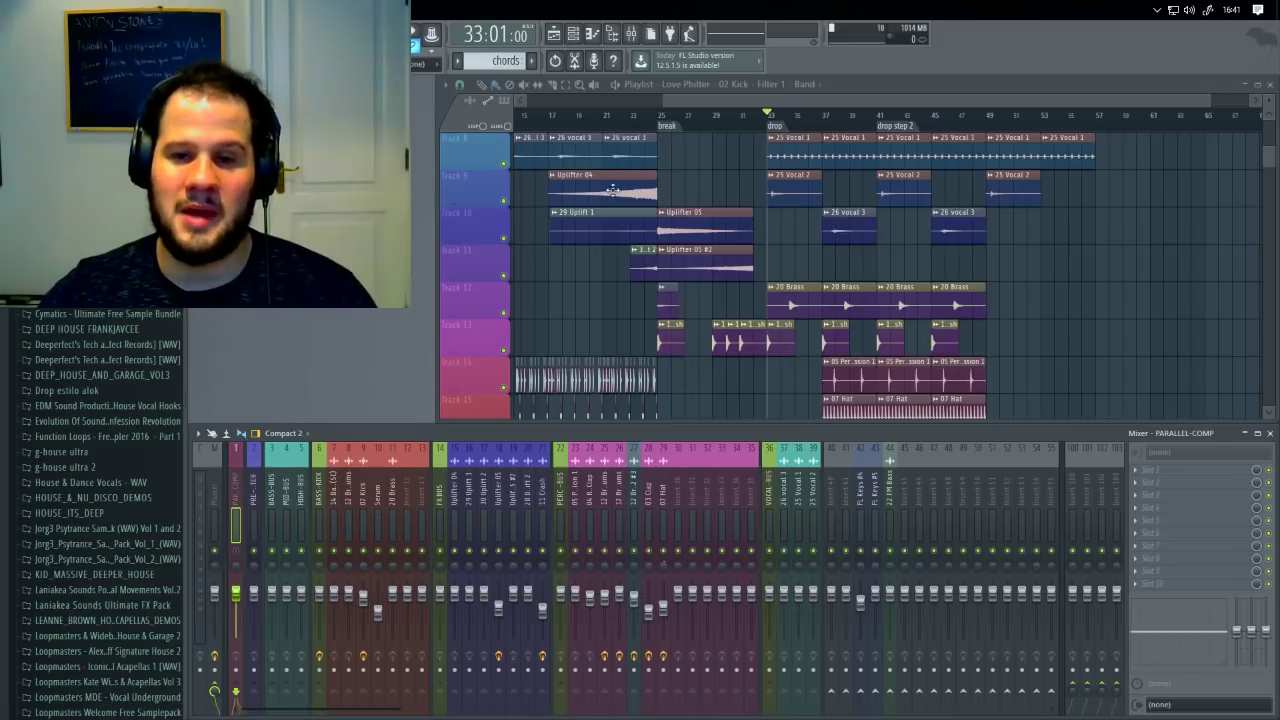
{"action": "left_click", "coordinate": [741, 116]}
{"action": "key", "text": "space"}
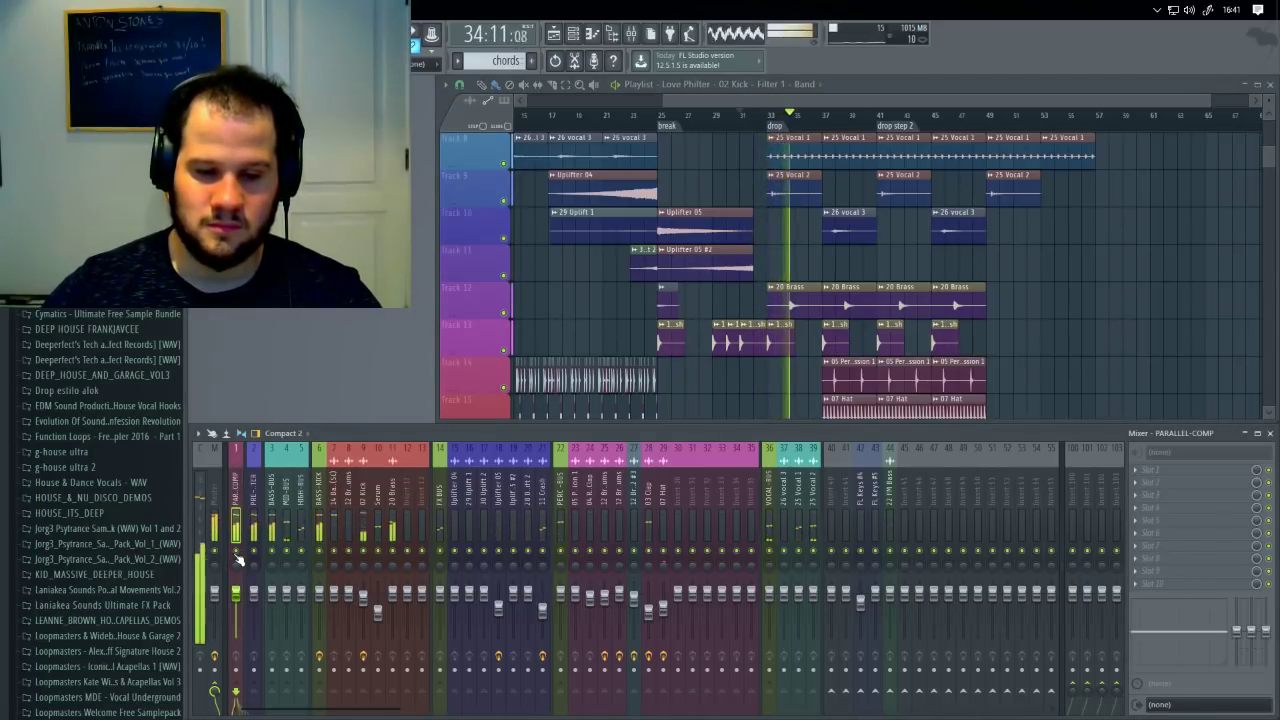
{"action": "key", "text": "space"}
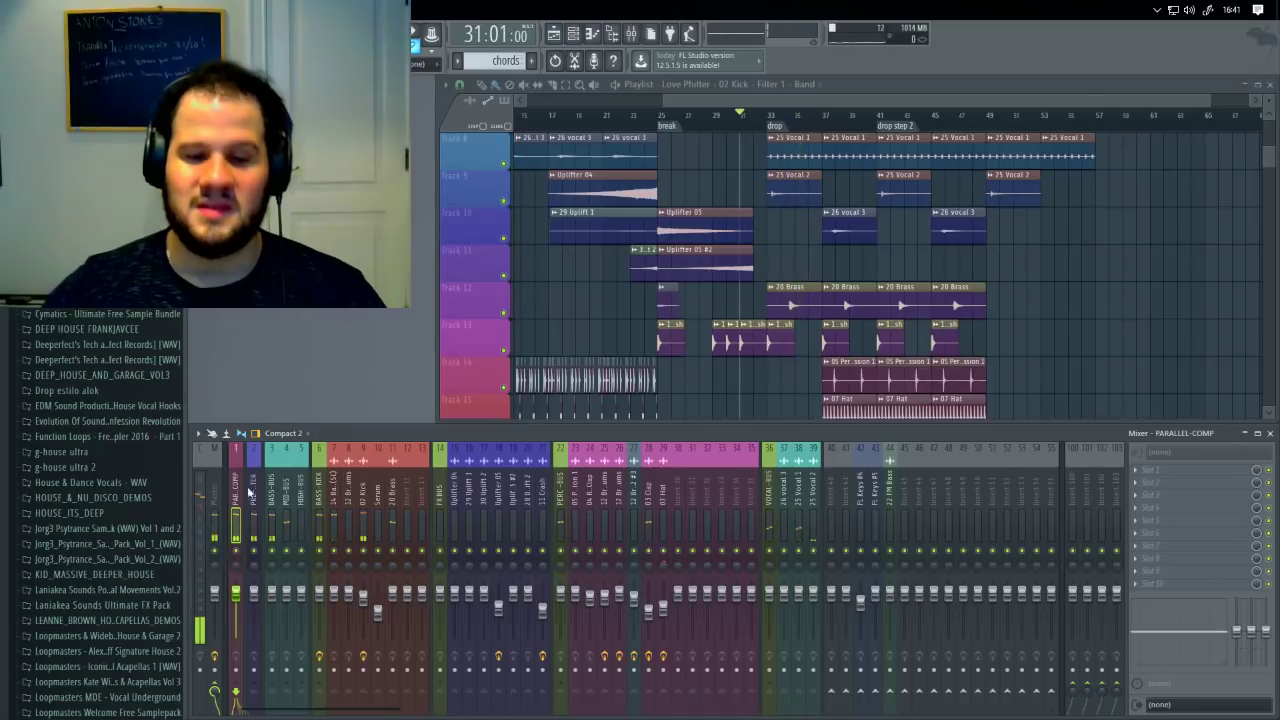
Step: Toggle the PRE-MASTER track's send to PARALLEL-COMP and show the Master track's effect slots
{"action": "left_click", "coordinate": [258, 494]}
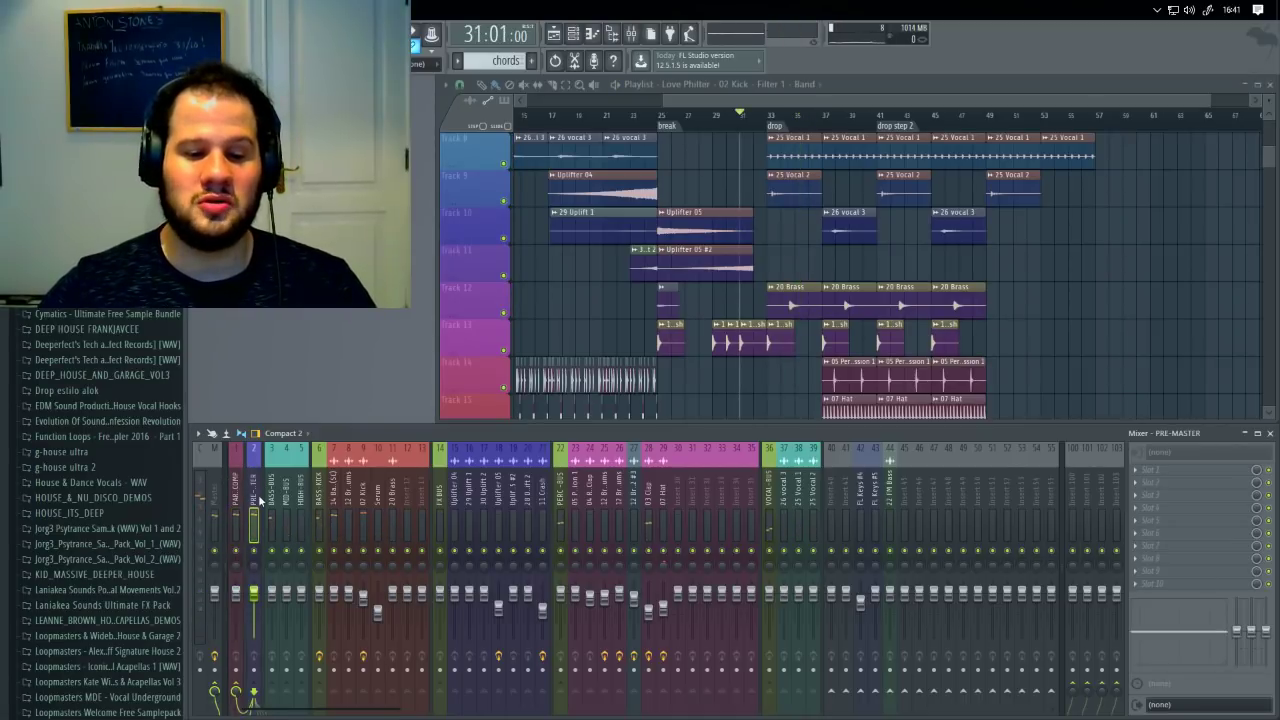
{"action": "left_click", "coordinate": [235, 690]}
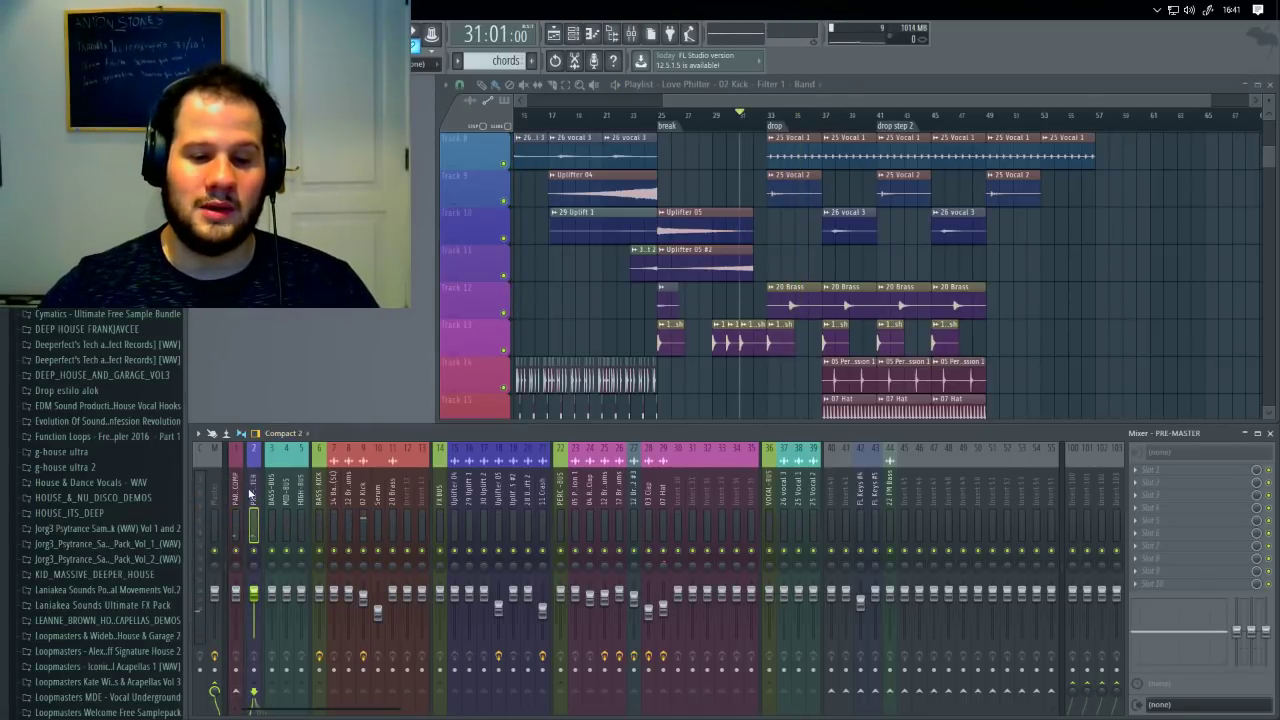
{"action": "left_click", "coordinate": [216, 496]}
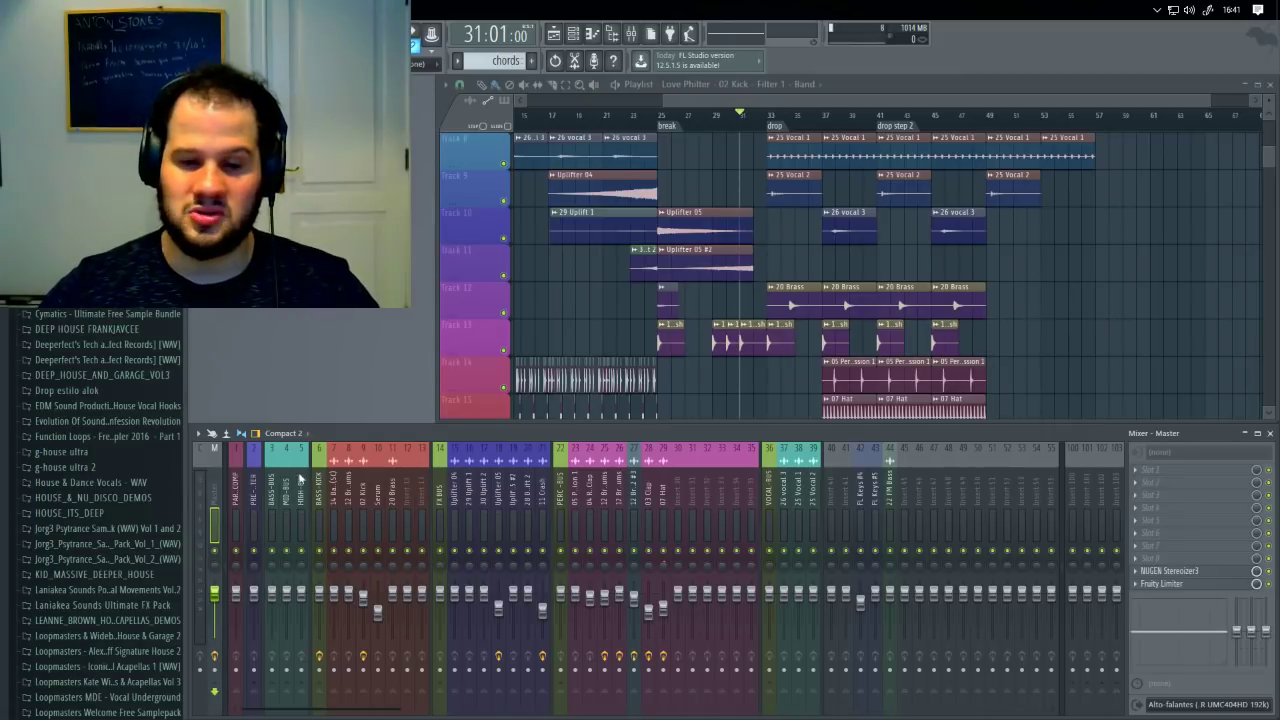
Step: View the compressor settings of the Fruity Limiter on the BASS-KICK bus, then minimize its window
{"action": "left_click", "coordinate": [322, 480]}
{"action": "left_click", "coordinate": [1212, 498]}
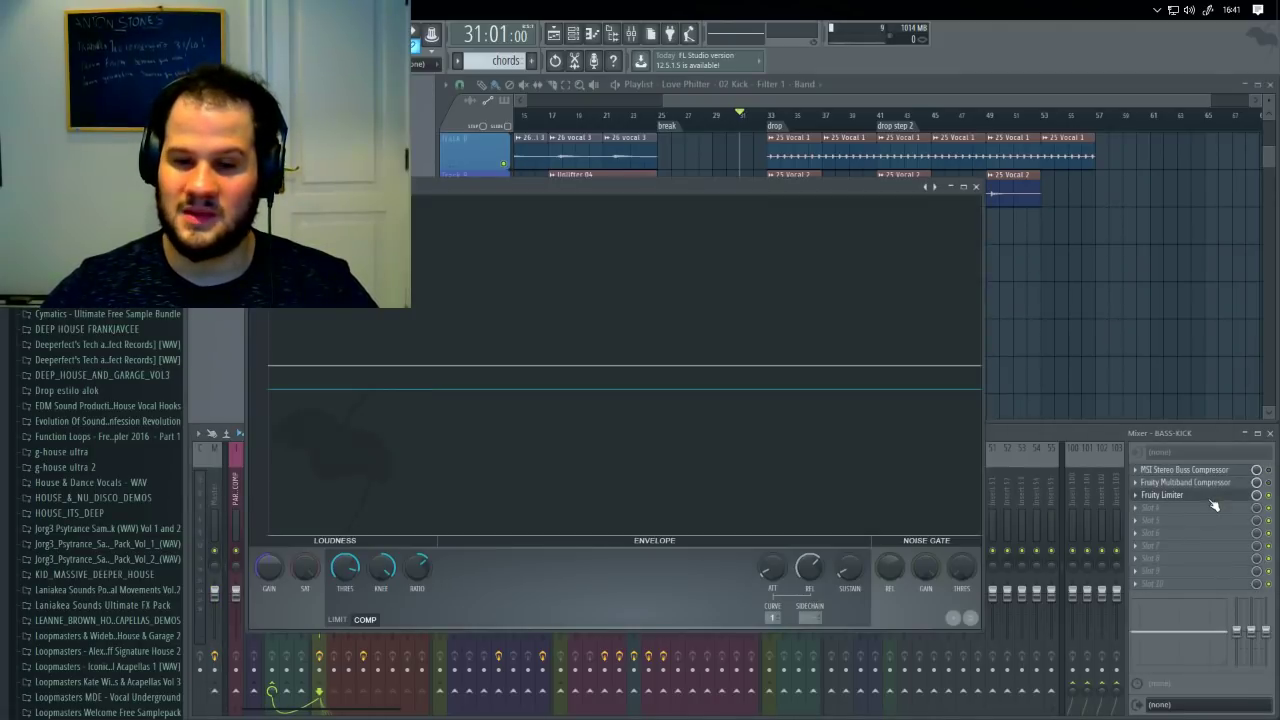
{"action": "left_click", "coordinate": [951, 187]}
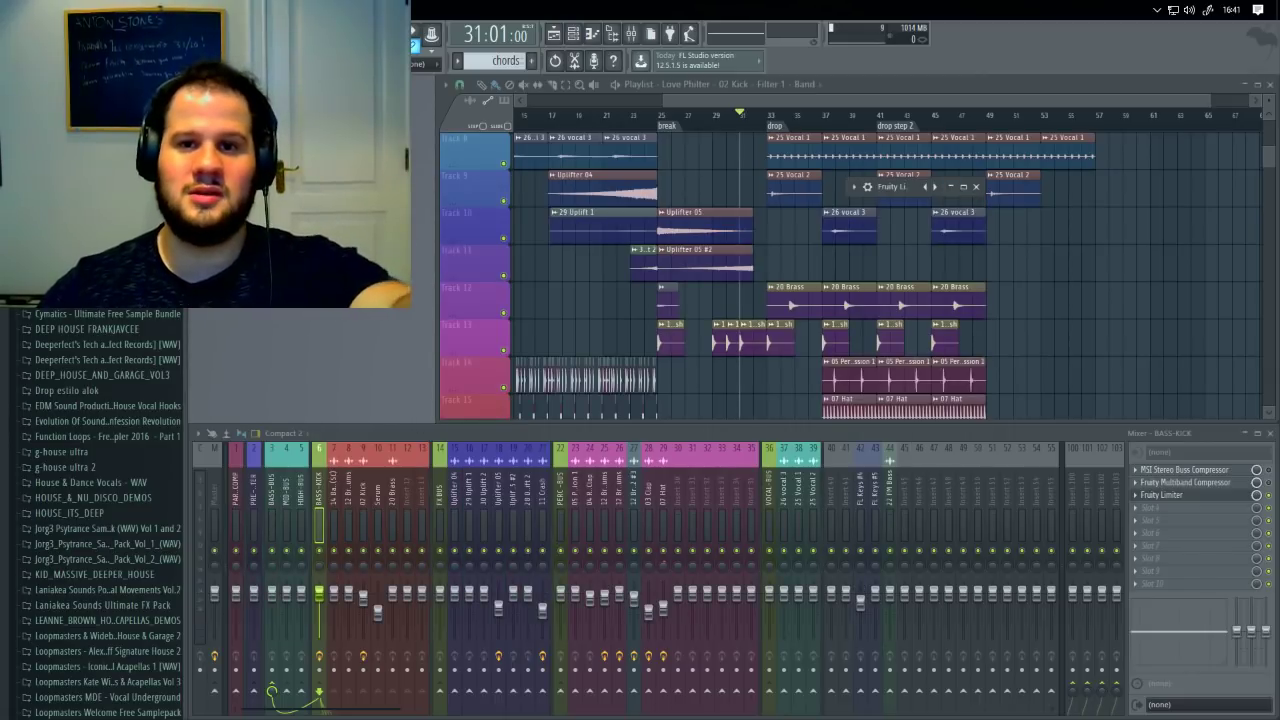
Step: Examine the routing of the PARALLEL-COMP track and the PRE-MASTER track that feeds it
{"action": "left_click", "coordinate": [241, 520]}
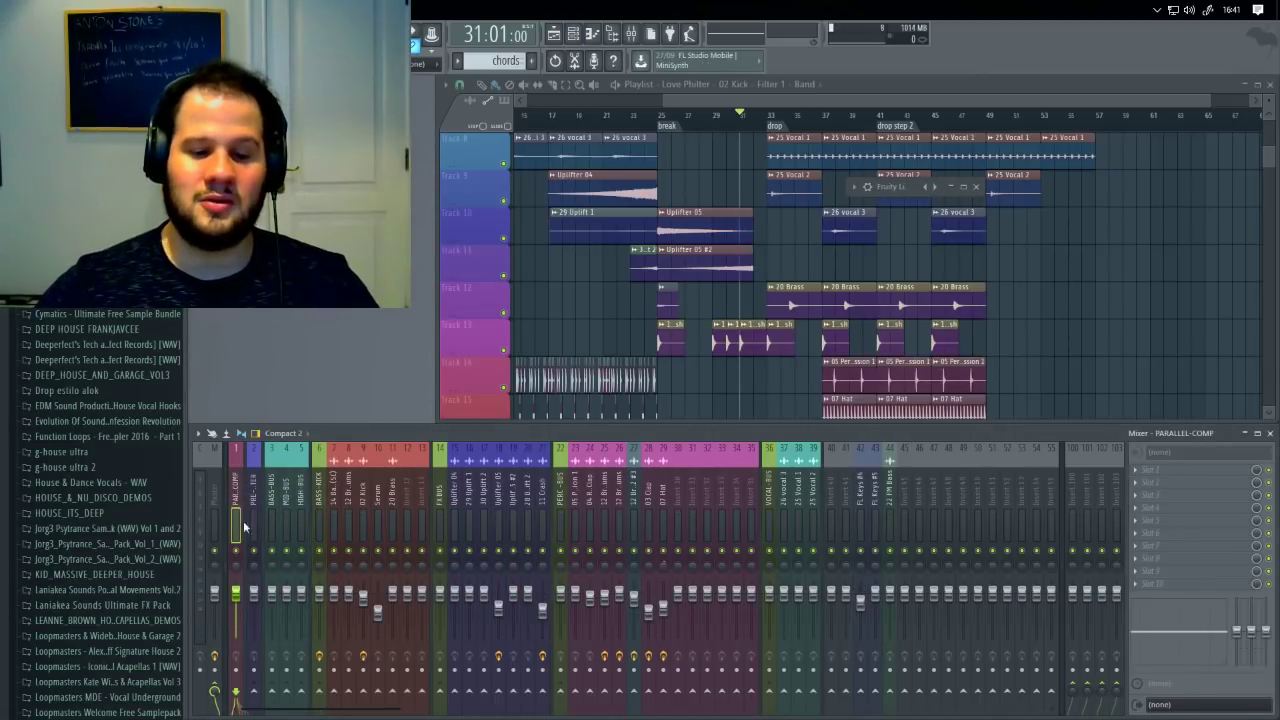
{"action": "left_click", "coordinate": [256, 497]}
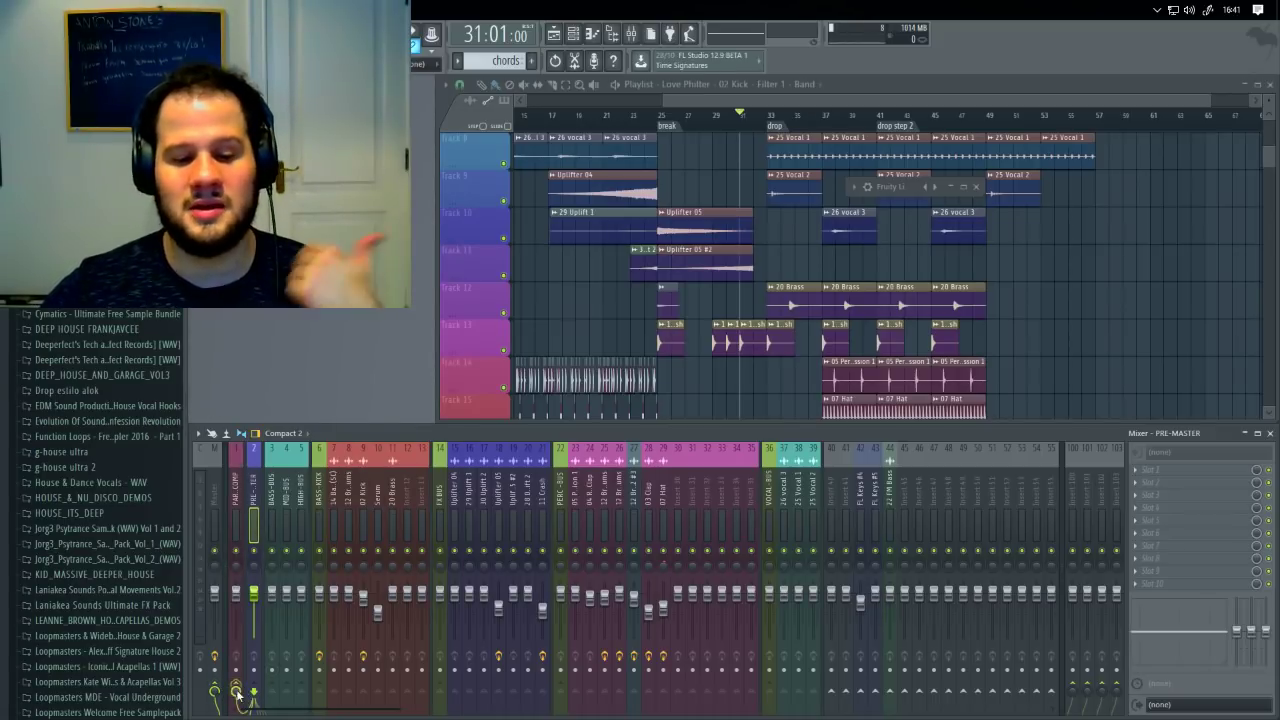
{"action": "left_click", "coordinate": [233, 500]}
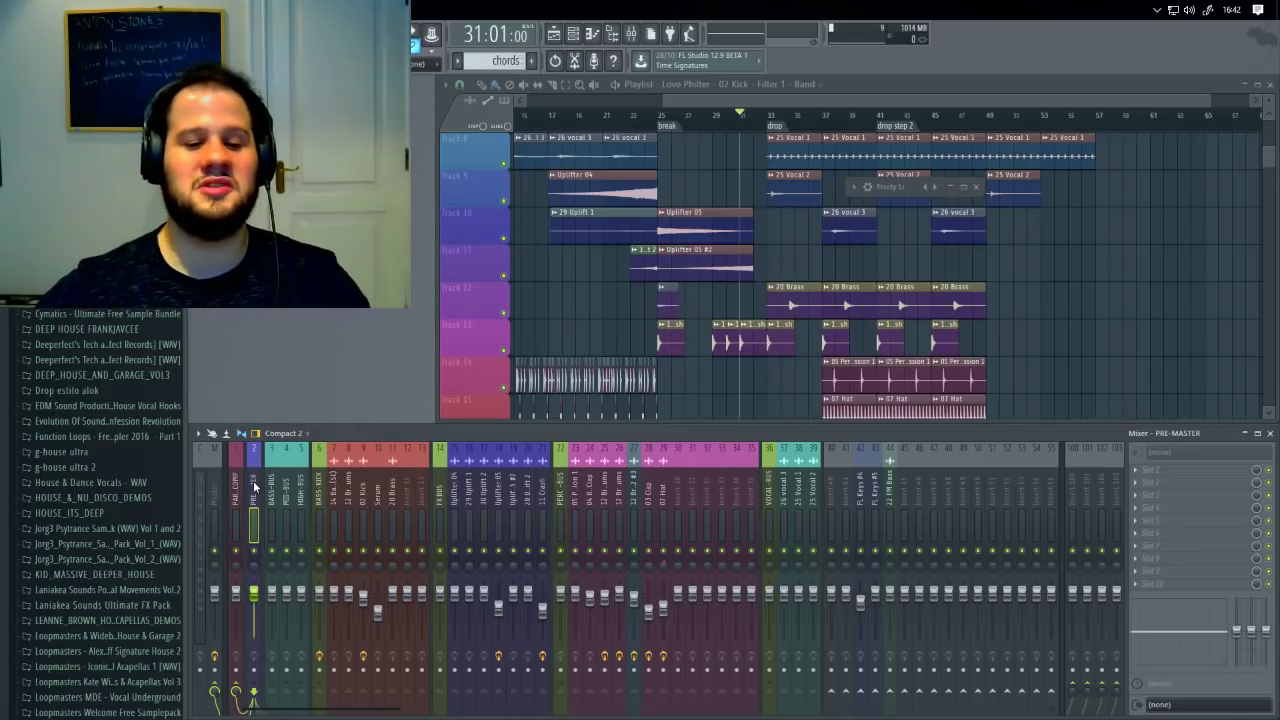
Step: Step through the mixer tracks from PERC -BUS back to PARALLEL-COMP to examine how the buses are routed
{"action": "left_click", "coordinate": [557, 485]}
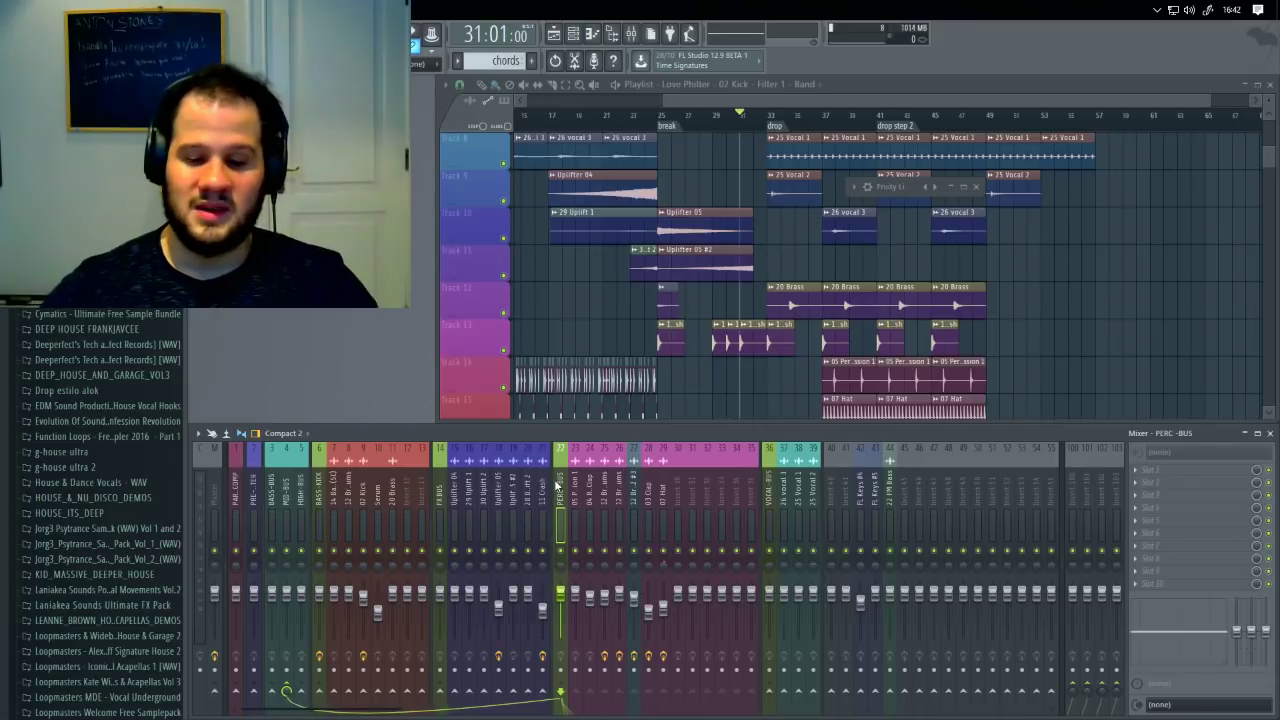
{"action": "key", "text": "Left"}
{"action": "key", "text": "Left"}
{"action": "key", "text": "Left"}
{"action": "key", "text": "Left"}
{"action": "key", "text": "Left"}
{"action": "key", "text": "Left"}
{"action": "key", "text": "Left"}
{"action": "key", "text": "Left"}
{"action": "key", "text": "Left"}
{"action": "key", "text": "Left"}
{"action": "key", "text": "Left"}
{"action": "key", "text": "Left"}
{"action": "key", "text": "Left"}
{"action": "key", "text": "Left"}
{"action": "key", "text": "Left"}
{"action": "key", "text": "Left"}
{"action": "key", "text": "Left"}
{"action": "key", "text": "Left"}
{"action": "key", "text": "Left"}
{"action": "key", "text": "Left"}
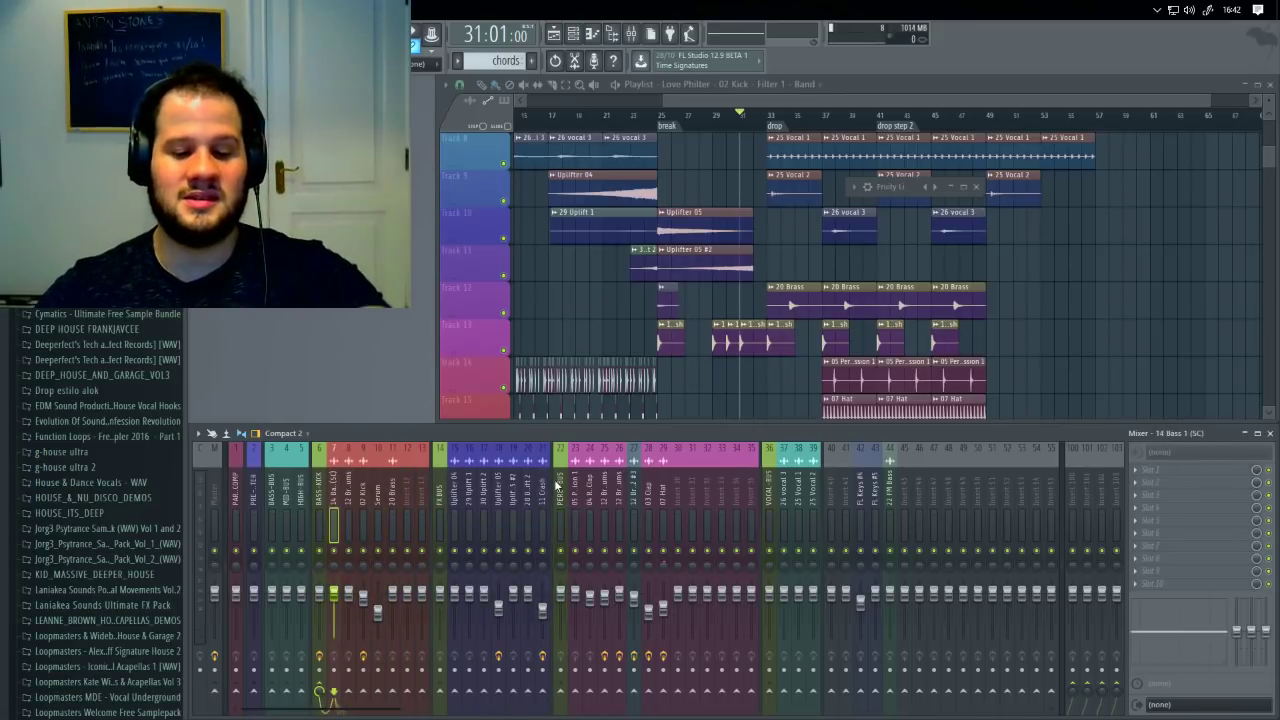
{"action": "key", "text": "Right"}
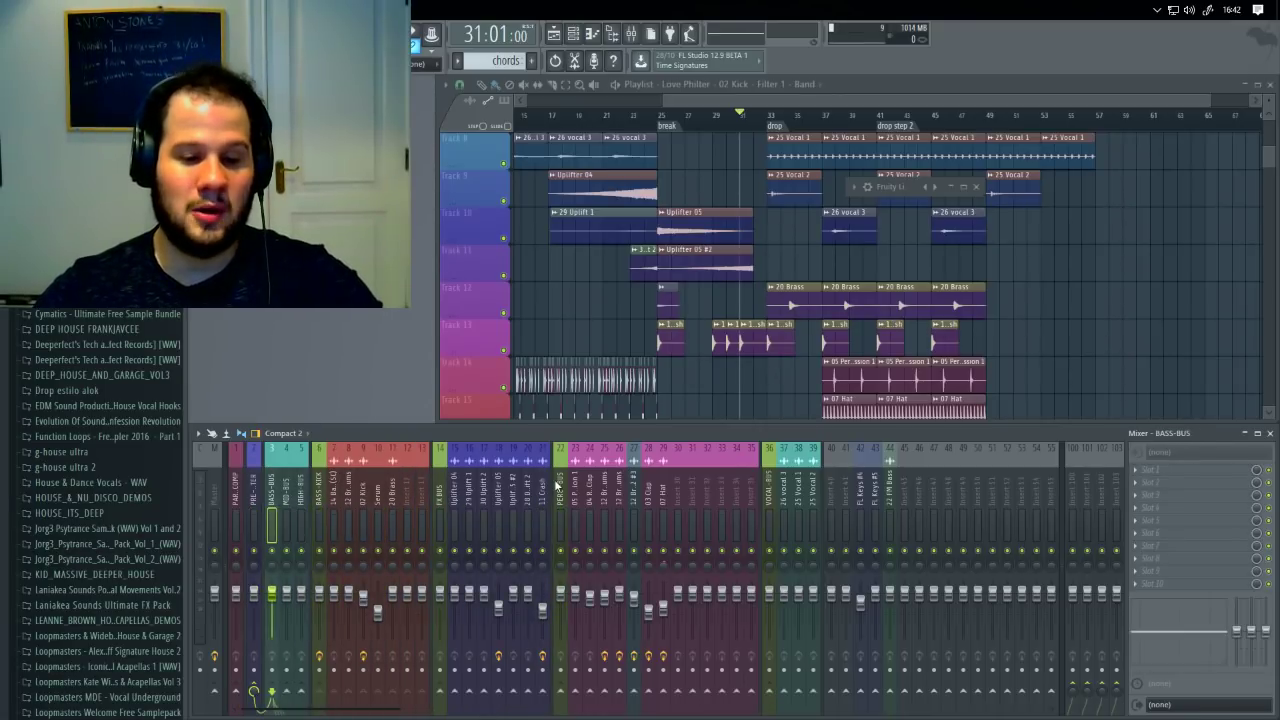
{"action": "key", "text": "Left"}
{"action": "key", "text": "Left"}
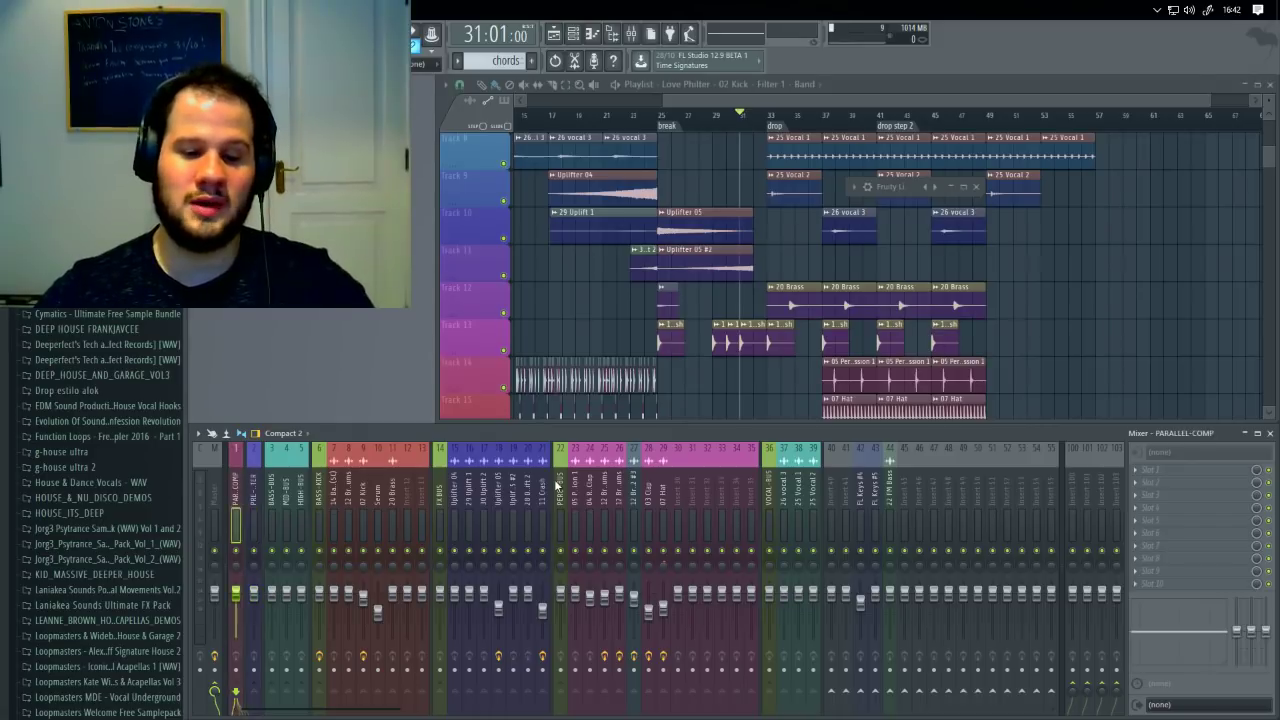
{"action": "key", "text": "Left"}
{"action": "key", "text": "Right"}
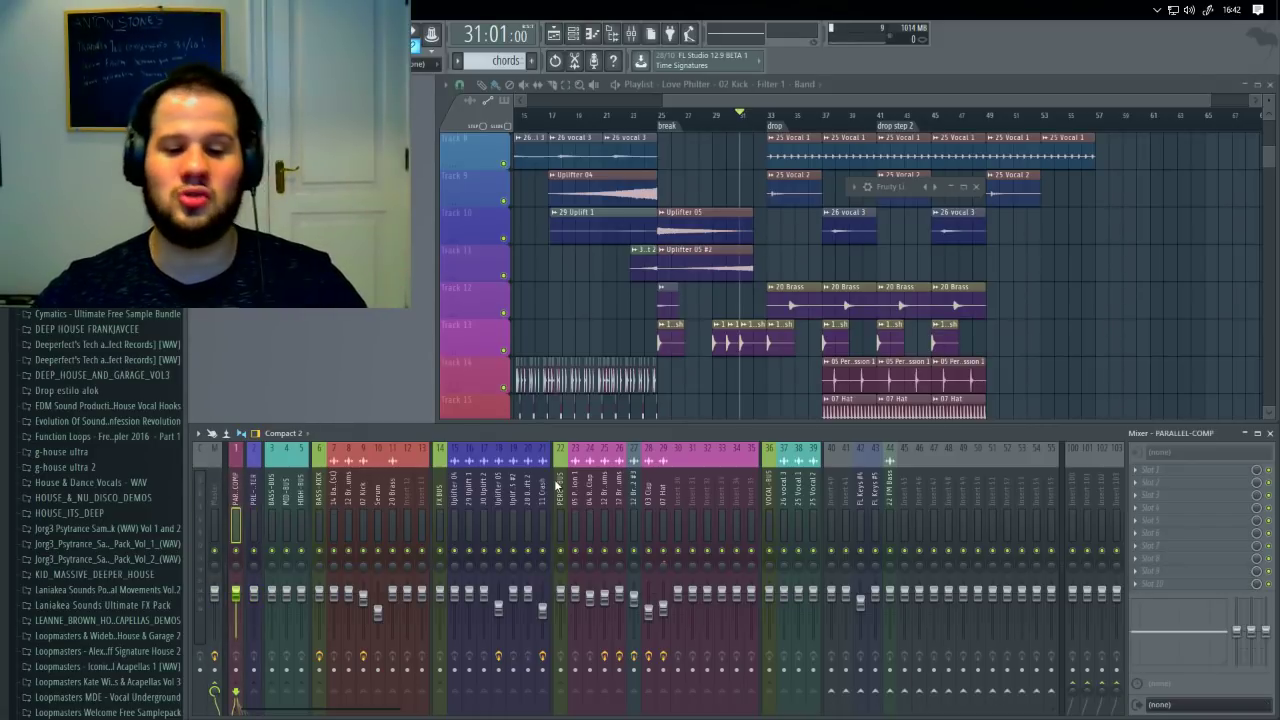